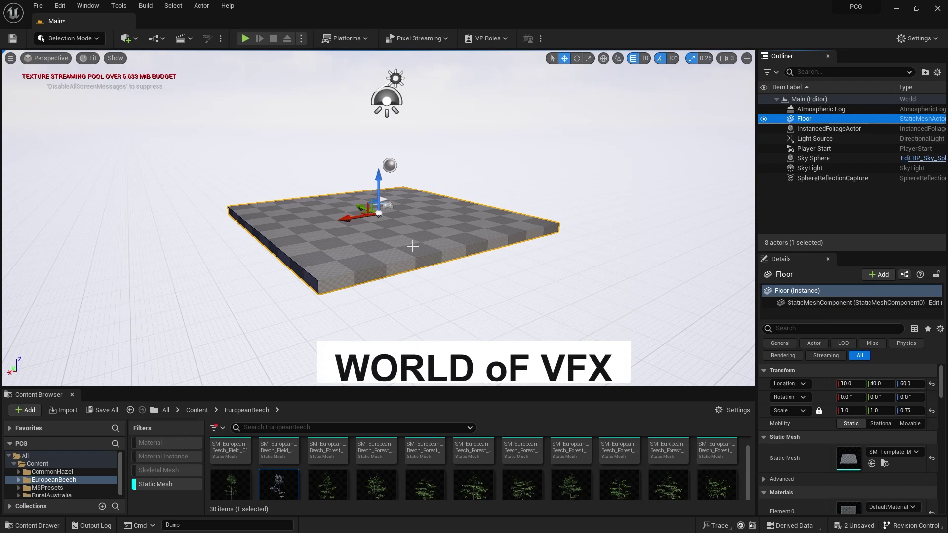
{"action": "mouse_move", "coordinate": [413, 246]}
{"action": "right_mouse_down"}
{"action": "mouse_move", "coordinate": [380, 260]}
{"action": "mouse_move", "coordinate": [413, 248]}
{"action": "right_mouse_up"}
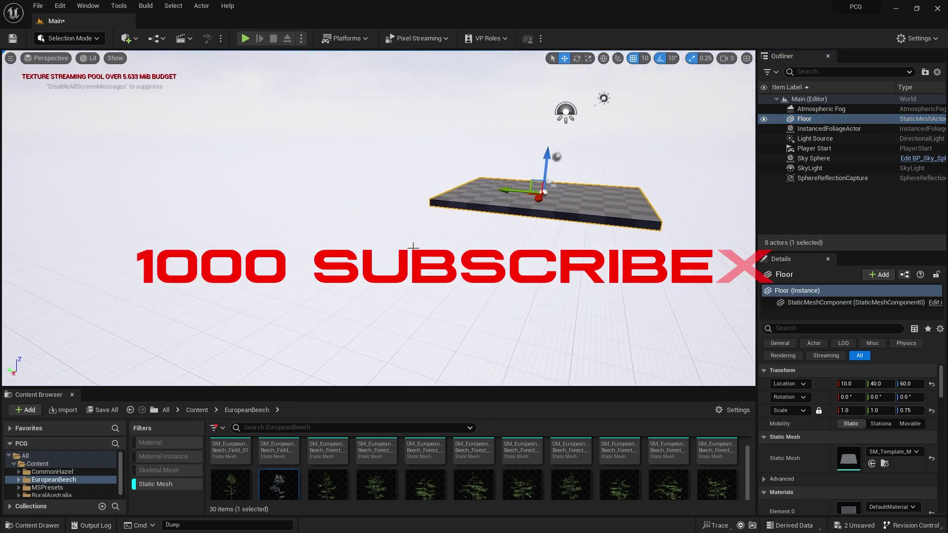
{"action": "mouse_move", "coordinate": [413, 247]}
{"action": "right_mouse_down"}
{"action": "mouse_move", "coordinate": [440, 261]}
{"action": "mouse_move", "coordinate": [454, 255]}
{"action": "mouse_move", "coordinate": [408, 247]}
{"action": "right_mouse_up"}
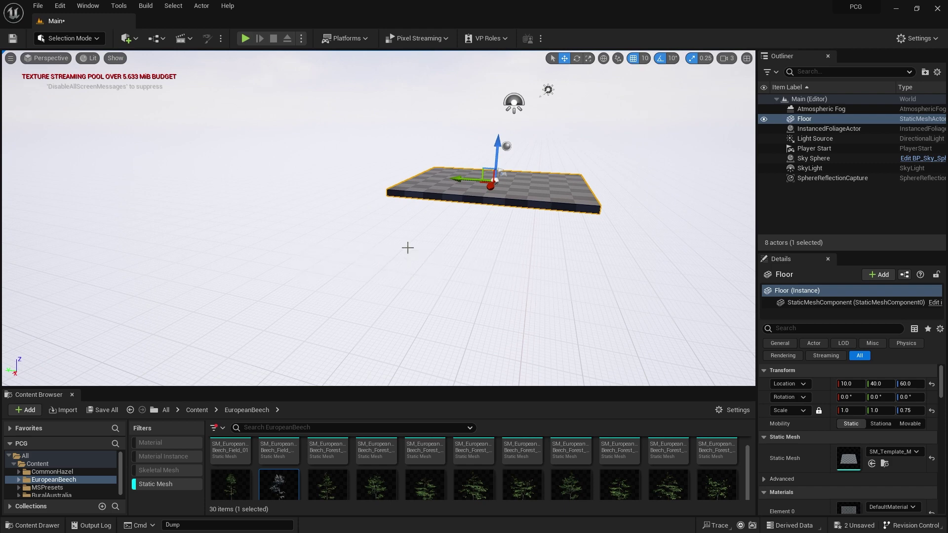
{"action": "right_click_drag", "start_coordinate": [408, 247], "coordinate": [430, 237]}
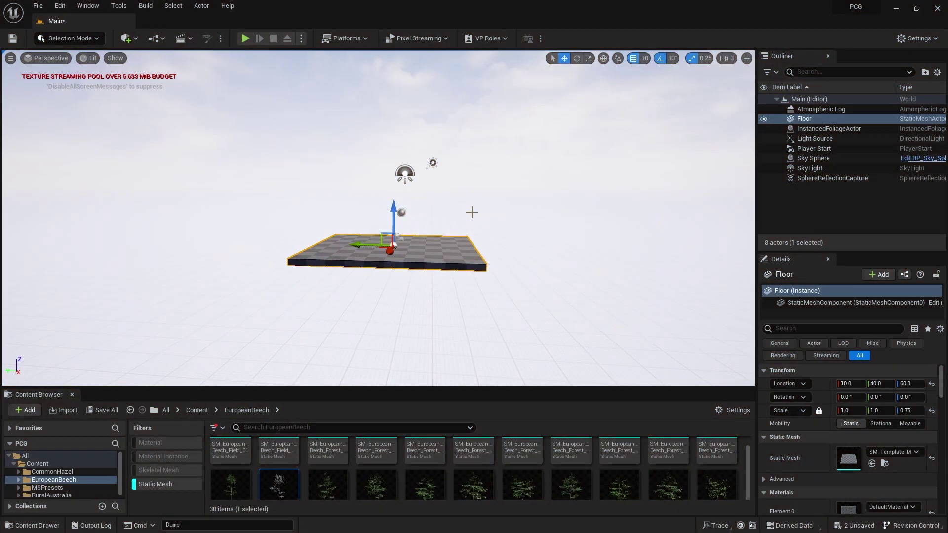
Create a new level from the Open World template.
{"action": "left_click", "coordinate": [38, 5]}
{"action": "left_click", "coordinate": [55, 27]}
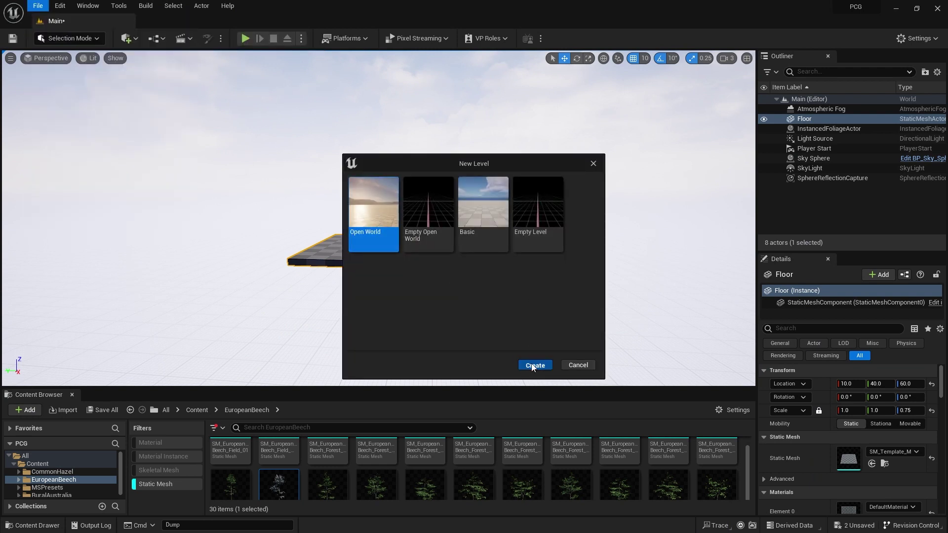
{"action": "left_click", "coordinate": [532, 365]}
{"action": "left_click", "coordinate": [546, 378]}
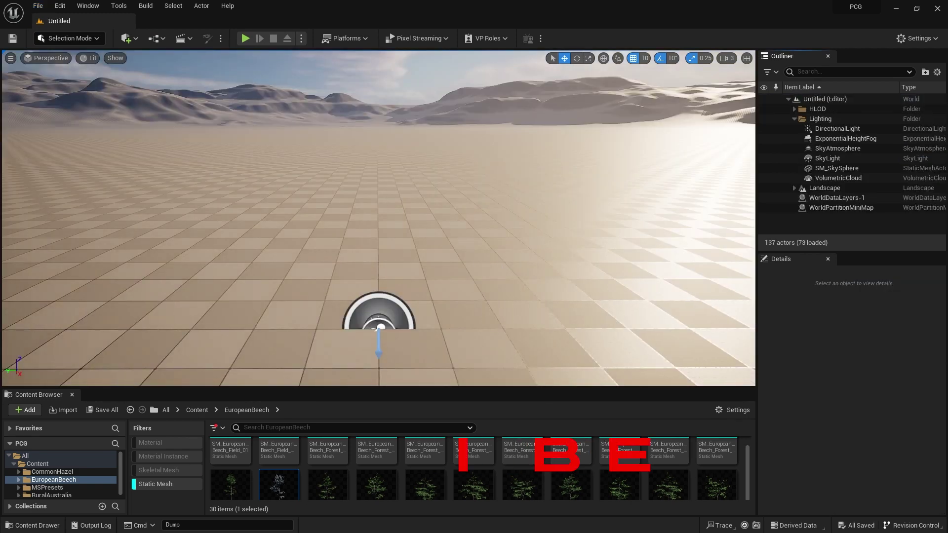
{"action": "right_click_drag", "start_coordinate": [472, 337], "coordinate": [503, 269]}
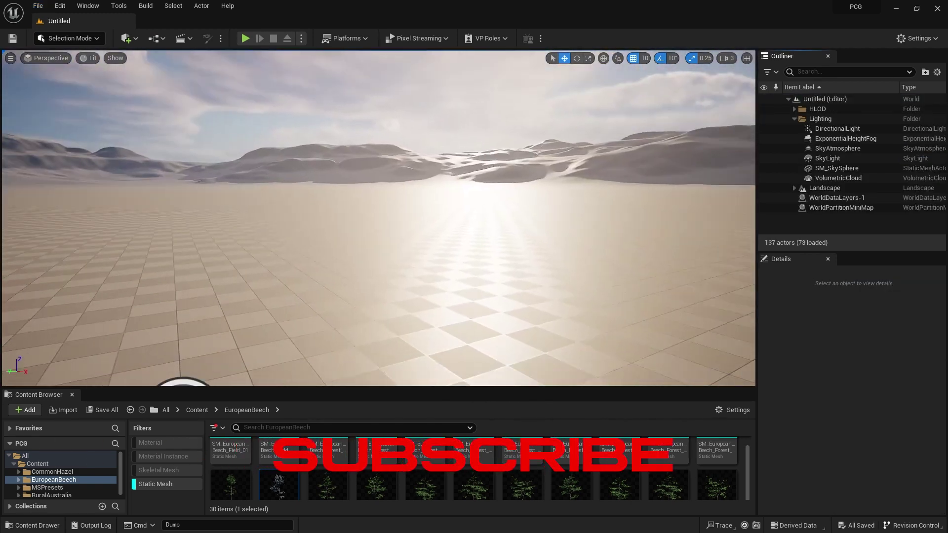
Search the plugins for "proce" to check whether the Procedural Content Generation Framework is enabled, and close the plugin list.
{"action": "left_click", "coordinate": [32, 7]}
{"action": "mouse_move", "coordinate": [66, 8]}
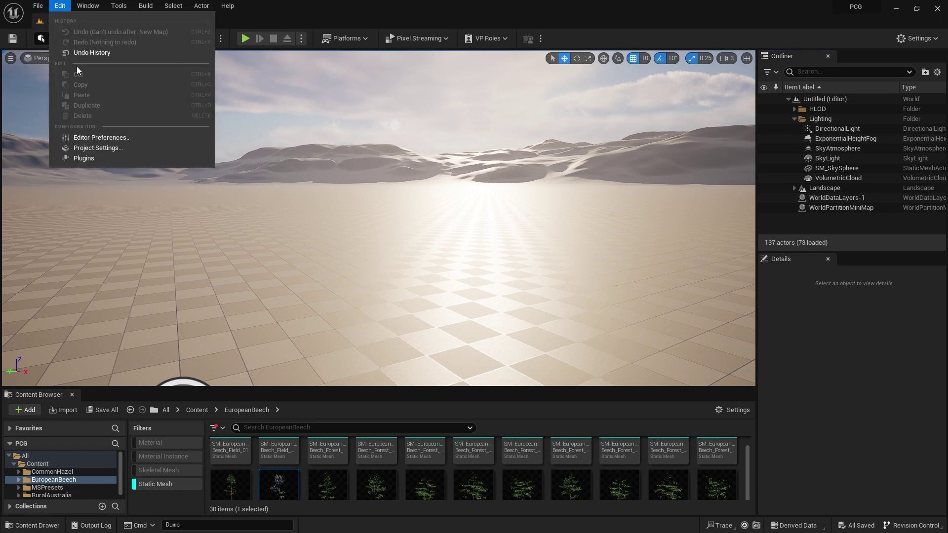
{"action": "left_click", "coordinate": [86, 158]}
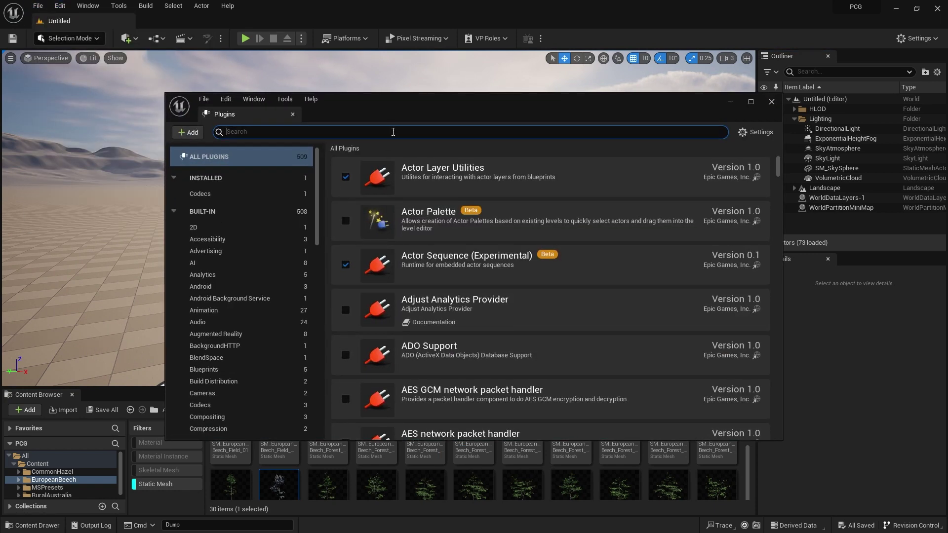
{"action": "type", "text": "proce"}
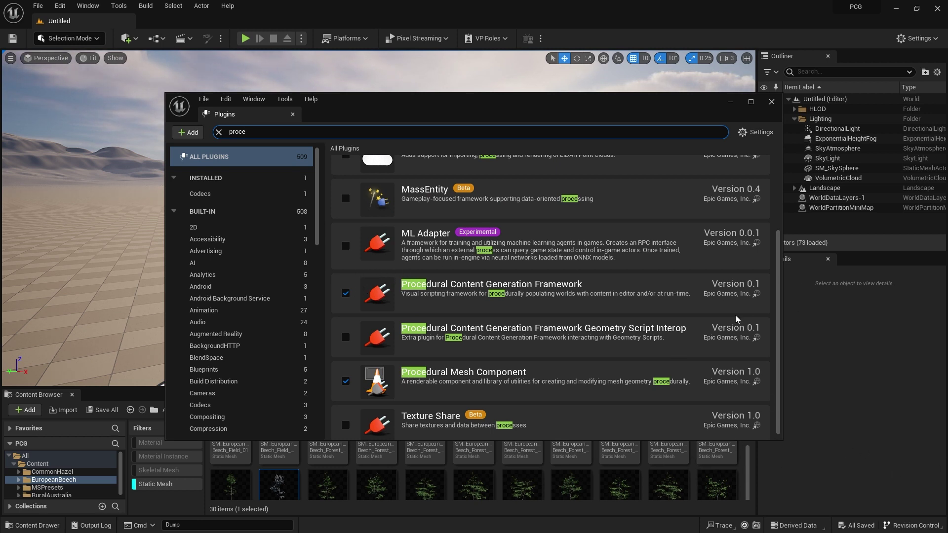
{"action": "left_click", "coordinate": [772, 103]}
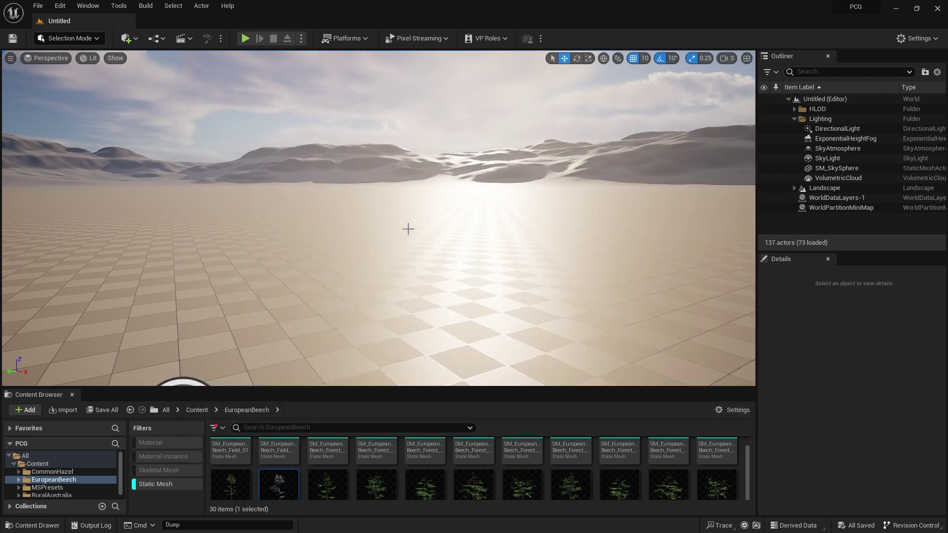
Find the PCGVolume actor by searching for "pcg" and place one on the landscape in front of the camera.
{"action": "left_click", "coordinate": [129, 38]}
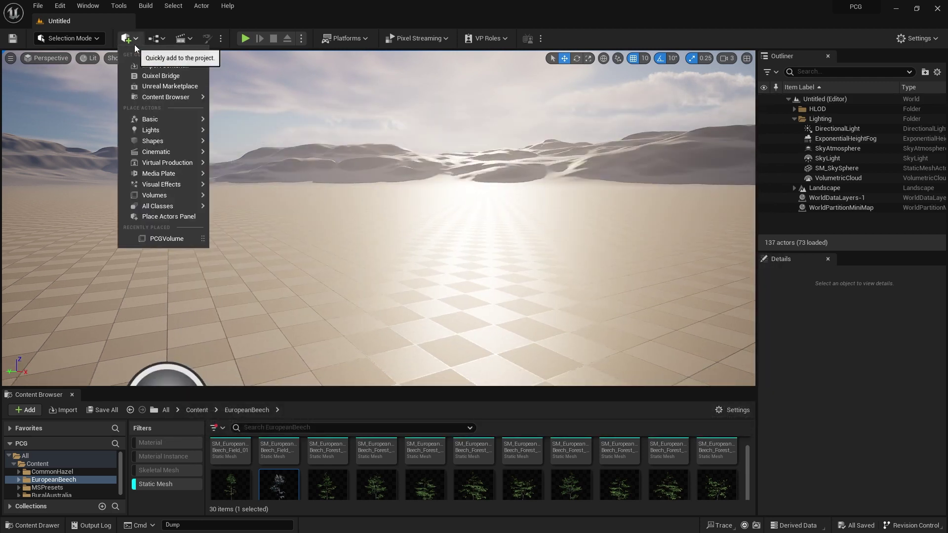
{"action": "type", "text": "pcg"}
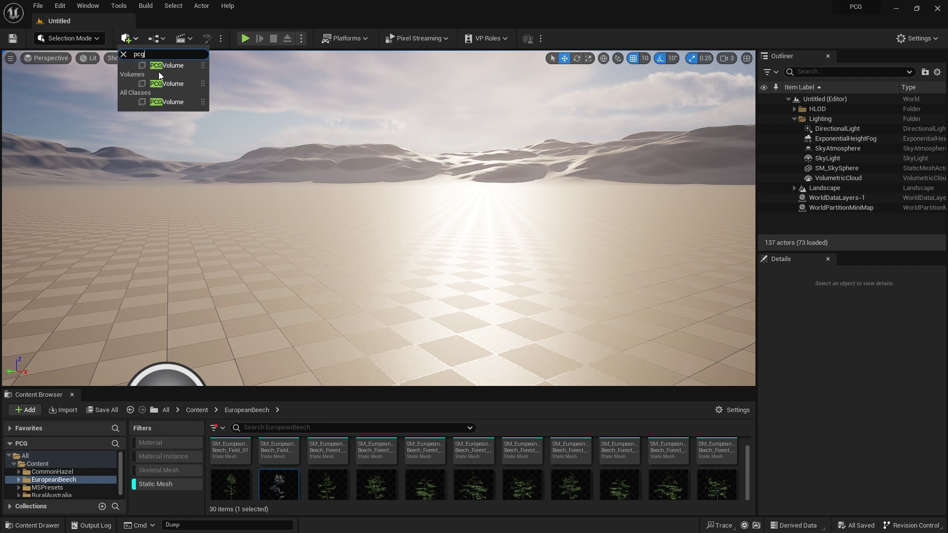
{"action": "left_click_drag", "start_coordinate": [158, 69], "coordinate": [404, 296]}
{"action": "right_click_drag", "start_coordinate": [307, 312], "coordinate": [395, 312]}
{"action": "right_click_drag", "start_coordinate": [345, 293], "coordinate": [222, 318]}
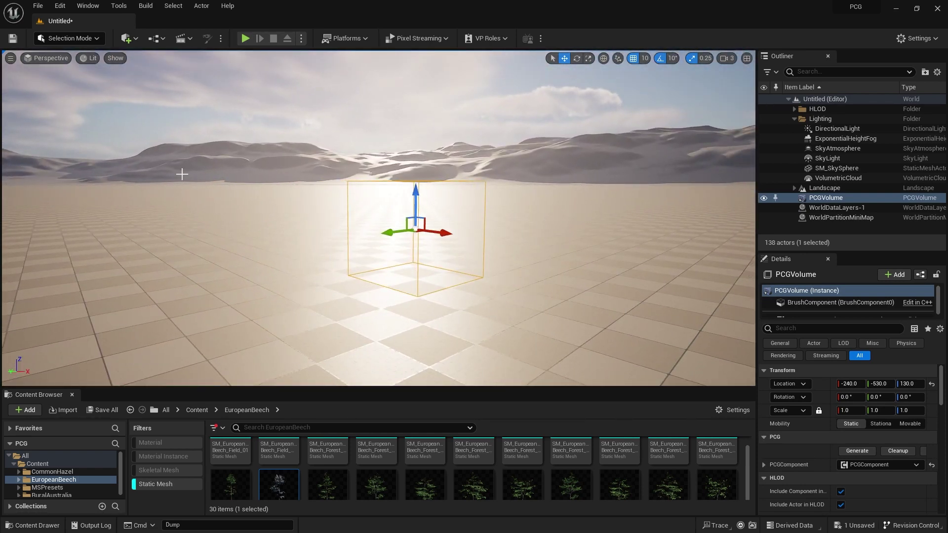
Set the PCG volume's scale to 20 on all three axes.
{"action": "left_click", "coordinate": [852, 413]}
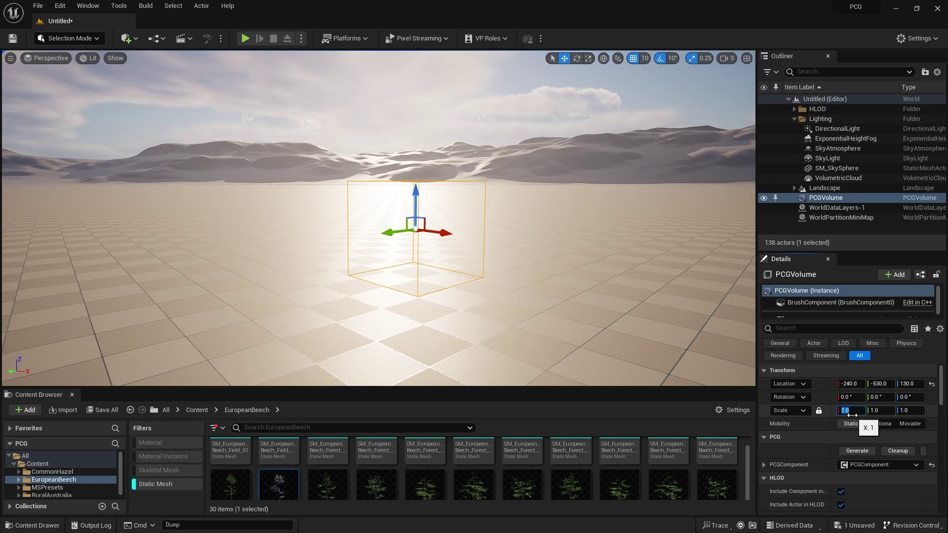
{"action": "key", "text": "Return"}
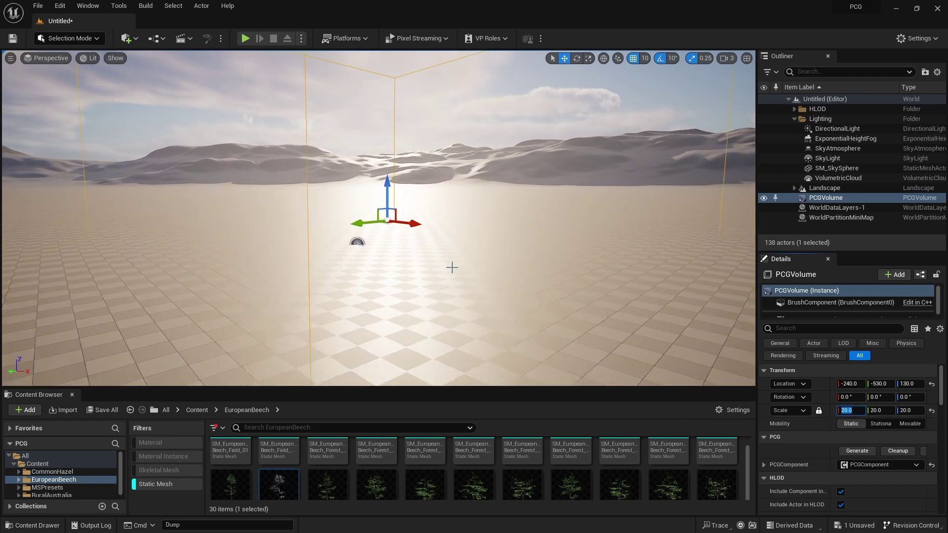
{"action": "mouse_move", "coordinate": [451, 268]}
{"action": "right_mouse_down"}
{"action": "mouse_move", "coordinate": [459, 326]}
{"action": "mouse_move", "coordinate": [459, 279]}
{"action": "mouse_move", "coordinate": [453, 290]}
{"action": "mouse_move", "coordinate": [480, 293]}
{"action": "mouse_move", "coordinate": [466, 265]}
{"action": "right_mouse_up"}
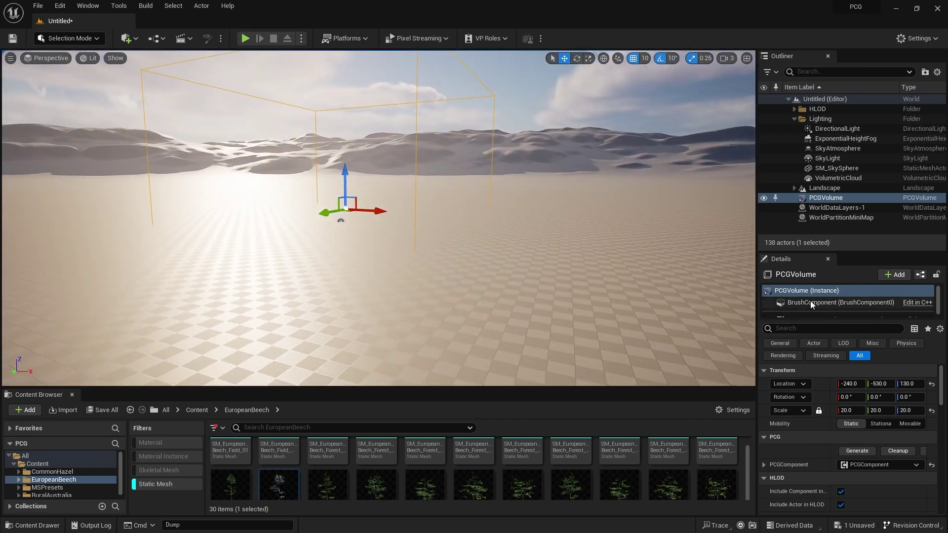
Create a new PCG Graph asset named tutorial_pcg in the Content folder and assign it to the volume's PCGComponent.
{"action": "scroll", "coordinate": [938, 302], "scroll_direction": "down", "scroll_amount": 1}
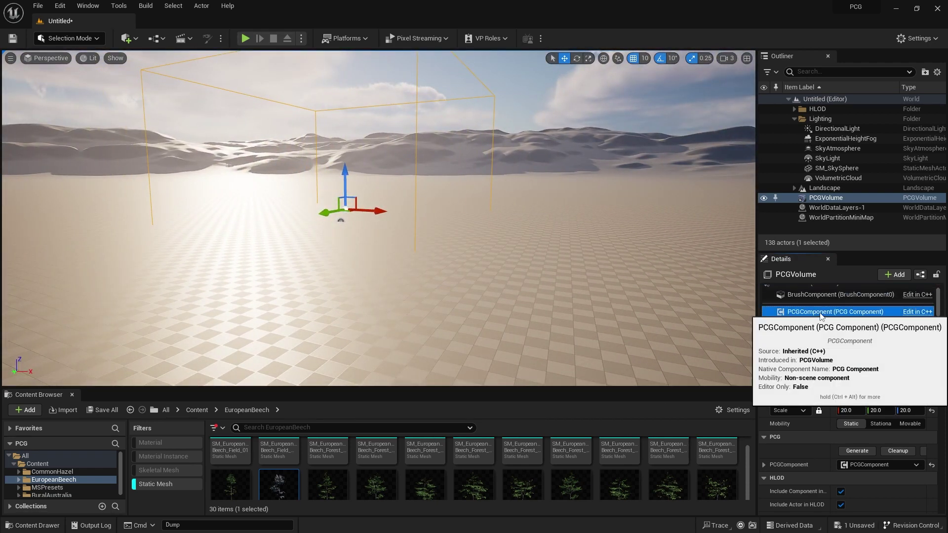
{"action": "left_click", "coordinate": [880, 311]}
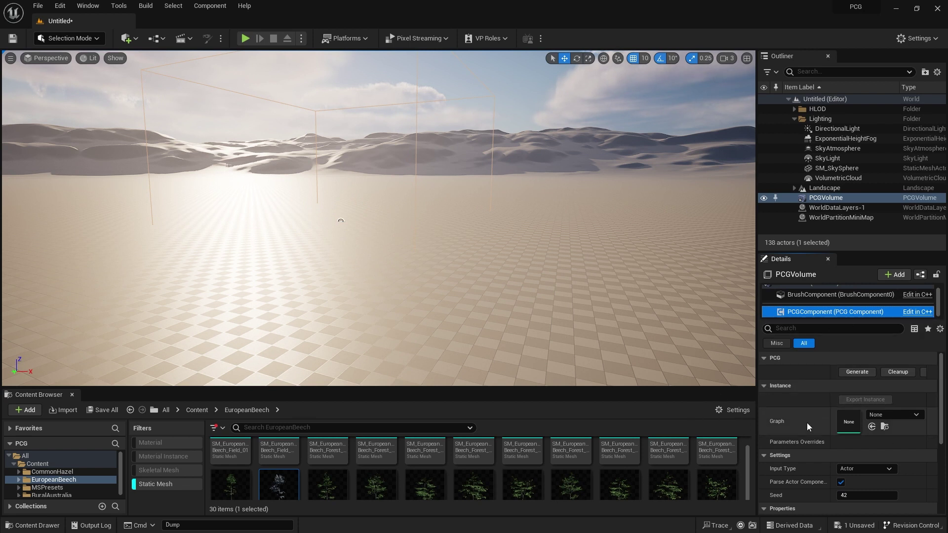
{"action": "left_click", "coordinate": [882, 420]}
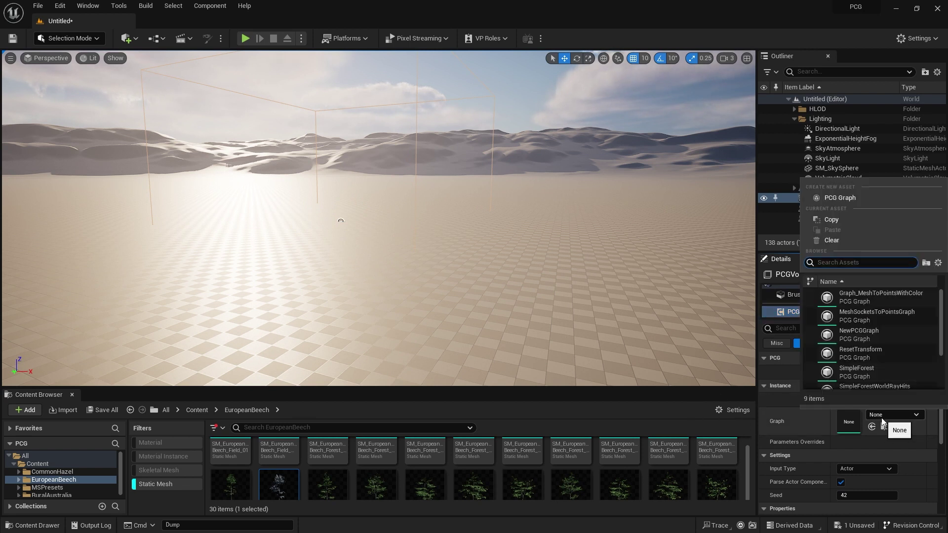
{"action": "left_click", "coordinate": [864, 198]}
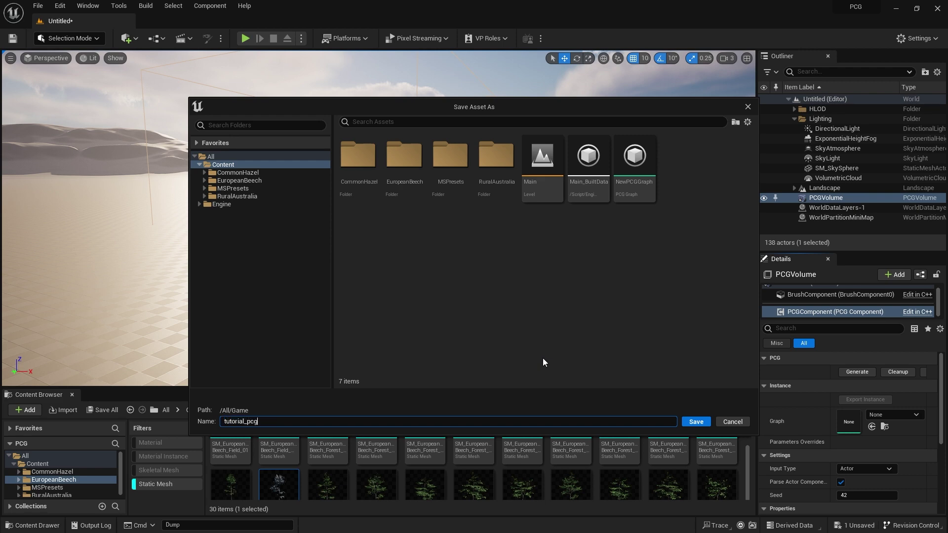
{"action": "left_click", "coordinate": [694, 423]}
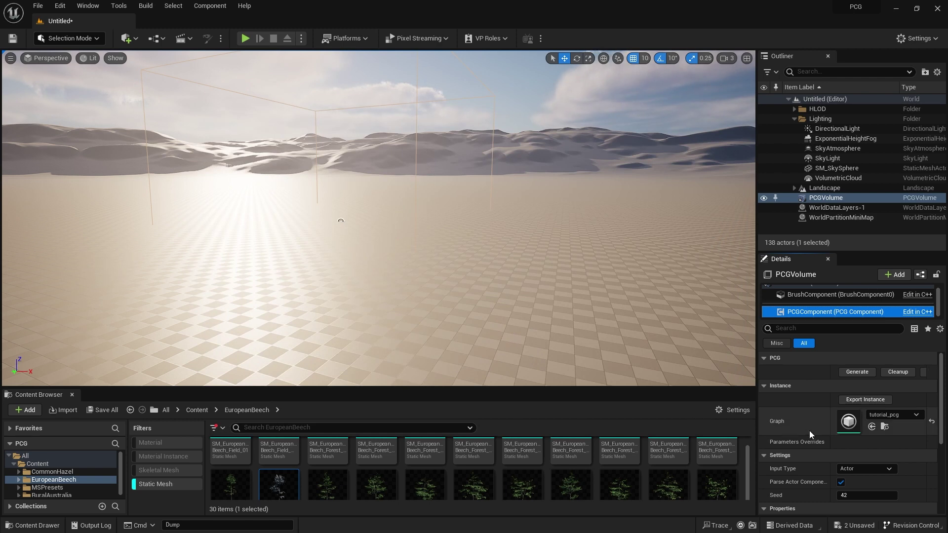
Open the tutorial_pcg graph for editing and move its Input and Output nodes apart.
{"action": "double_click", "coordinate": [852, 421]}
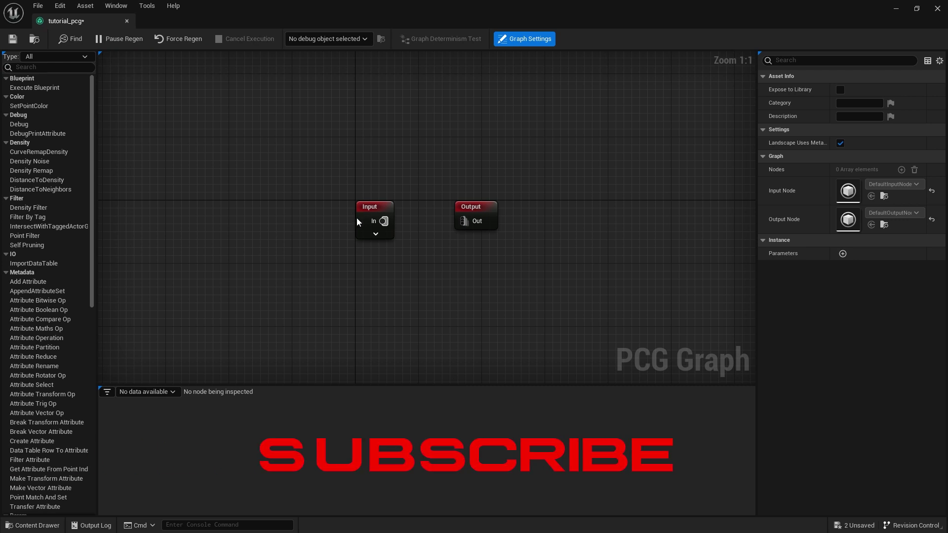
{"action": "left_click_drag", "start_coordinate": [366, 207], "coordinate": [272, 207]}
{"action": "left_click_drag", "start_coordinate": [476, 207], "coordinate": [528, 215]}
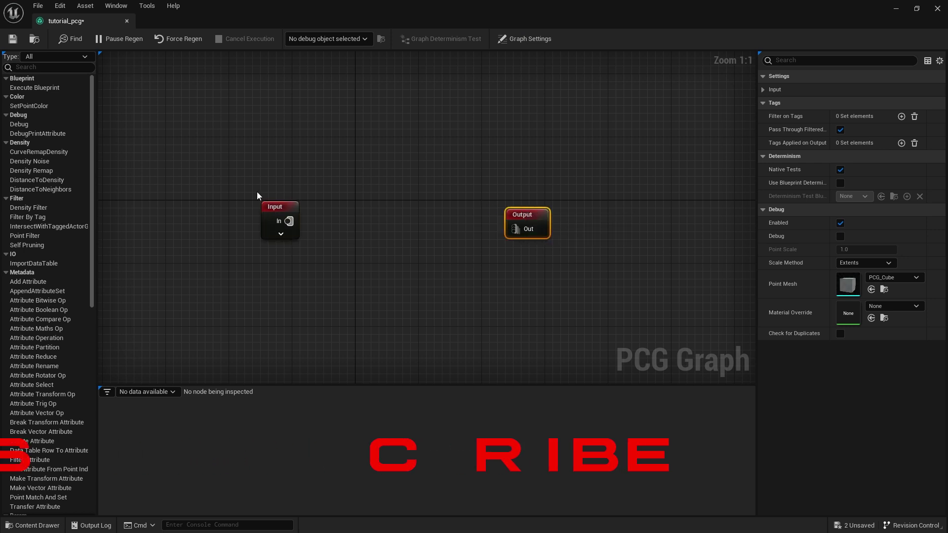
{"action": "left_click", "coordinate": [378, 274]}
Dock the tutorial_pcg graph editor beside the level in the main window and switch between the two, ending on the graph.
{"action": "left_click_drag", "start_coordinate": [72, 24], "coordinate": [214, 23]}
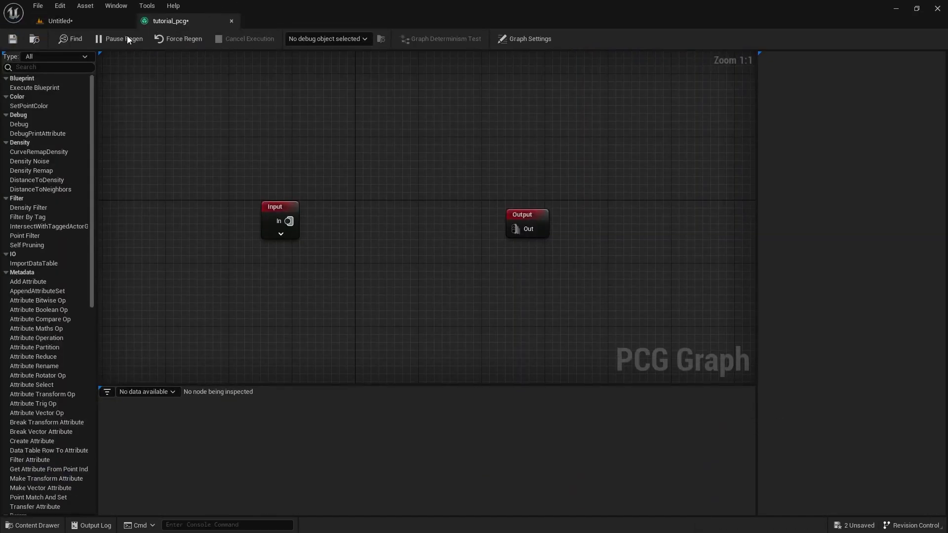
{"action": "left_click", "coordinate": [73, 19]}
{"action": "left_click", "coordinate": [189, 20]}
{"action": "left_click", "coordinate": [108, 20]}
{"action": "left_click", "coordinate": [181, 23]}
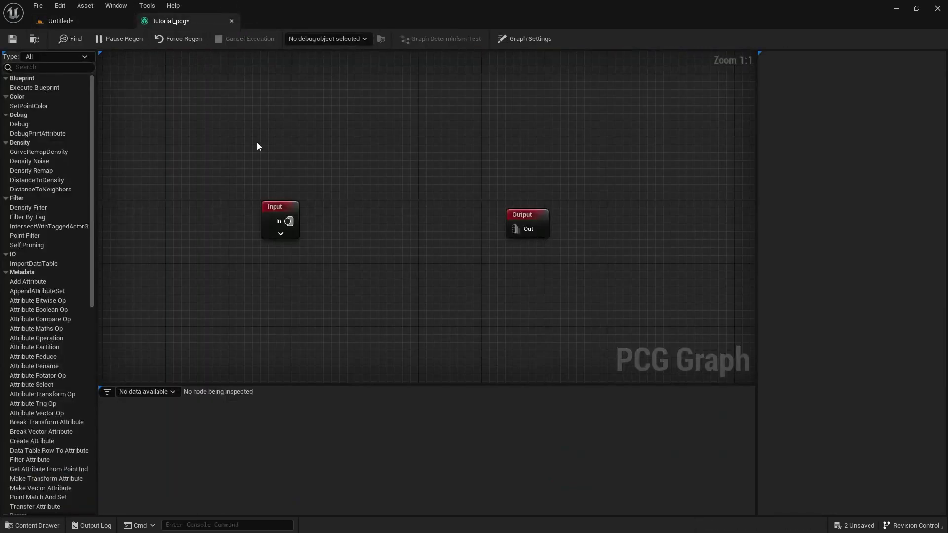
Move the Input and Output nodes farther apart to make room for new nodes between them.
{"action": "left_click_drag", "start_coordinate": [271, 217], "coordinate": [240, 204]}
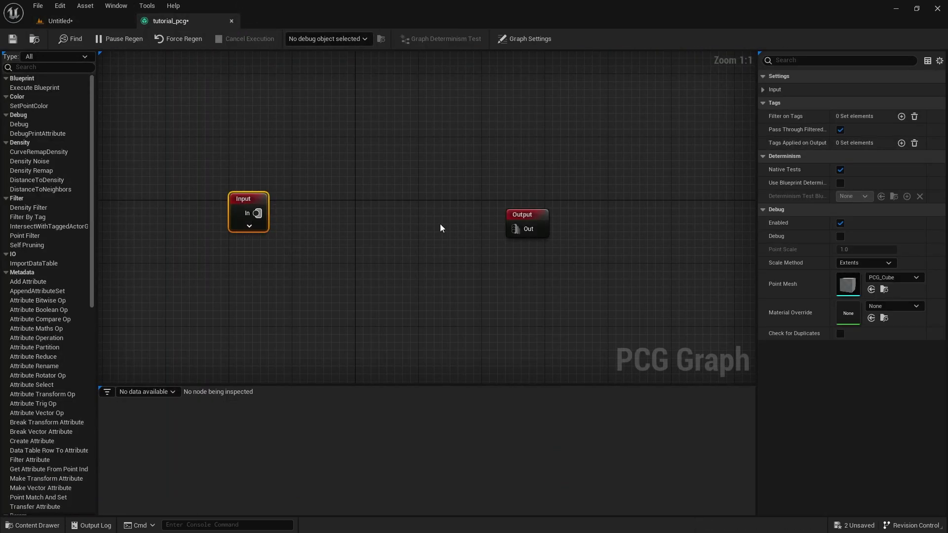
{"action": "left_click_drag", "start_coordinate": [509, 220], "coordinate": [572, 187]}
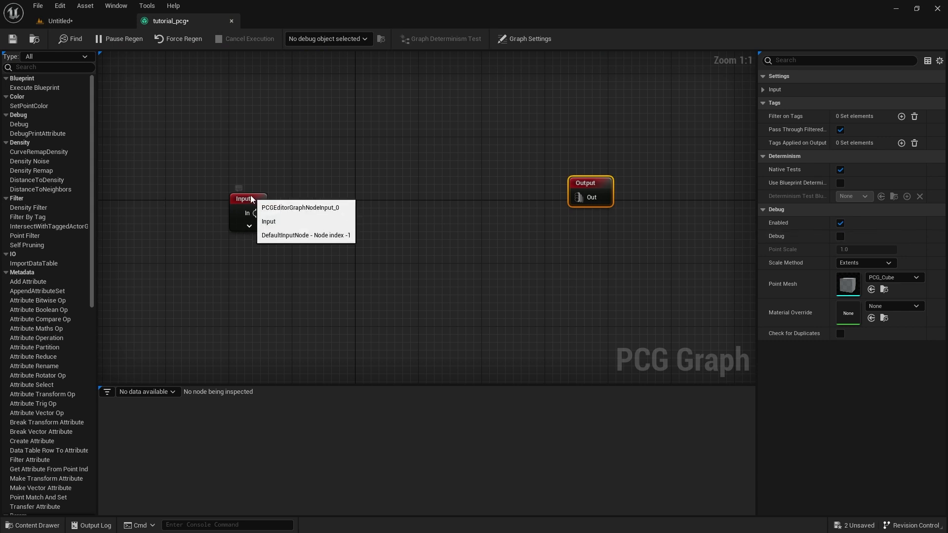
{"action": "left_click_drag", "start_coordinate": [269, 201], "coordinate": [271, 194]}
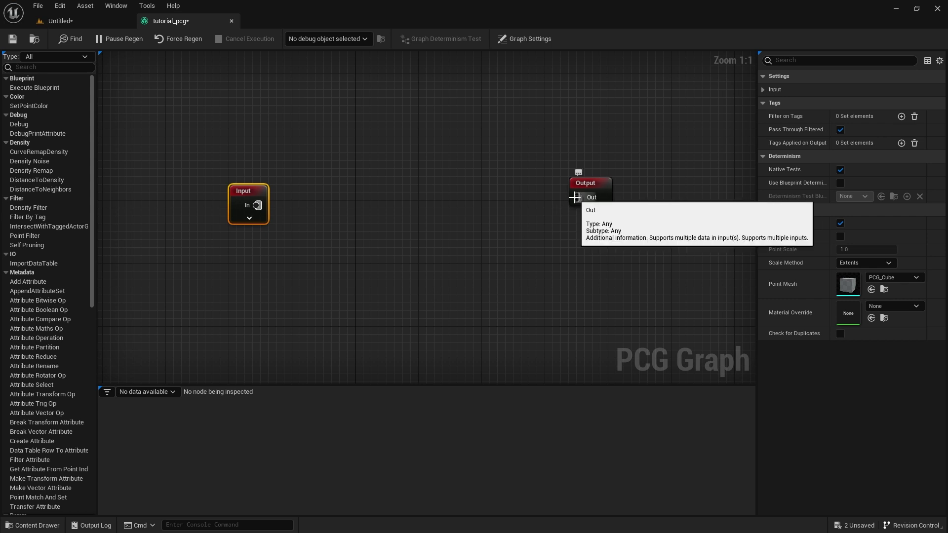
Add a Surface Sampler node wired from the Input node's In pin to its Surface pin.
{"action": "scroll", "coordinate": [39, 328], "scroll_direction": "down", "scroll_amount": 8}
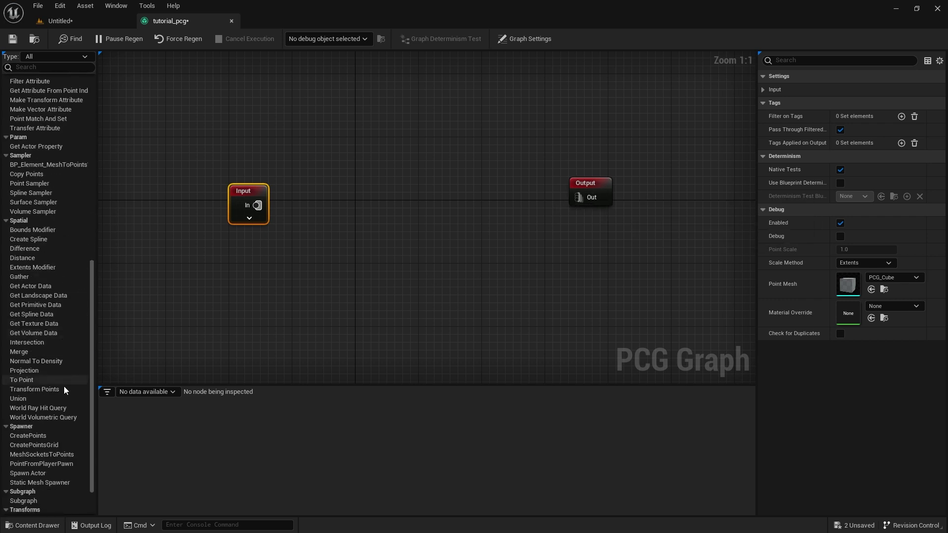
{"action": "left_click_drag", "start_coordinate": [91, 384], "coordinate": [97, 192]}
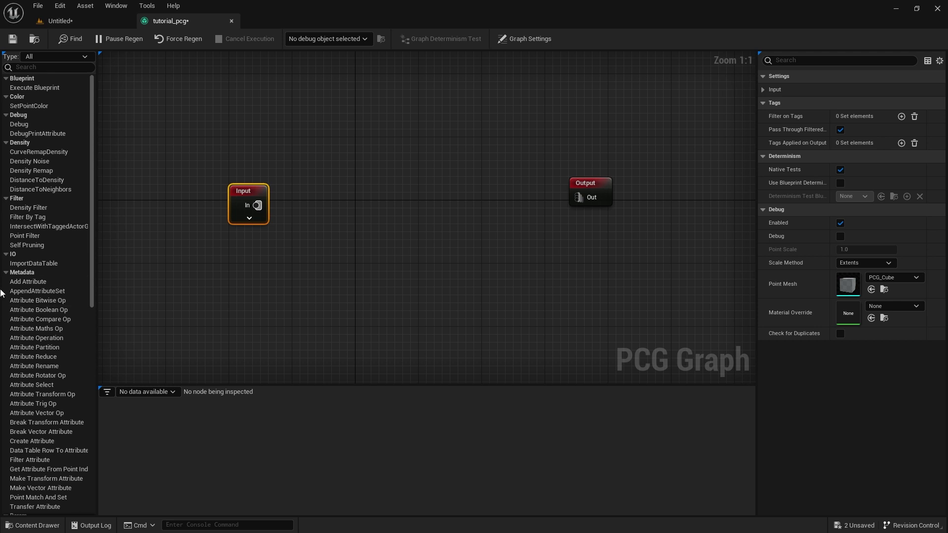
{"action": "left_click_drag", "start_coordinate": [256, 206], "coordinate": [339, 212]}
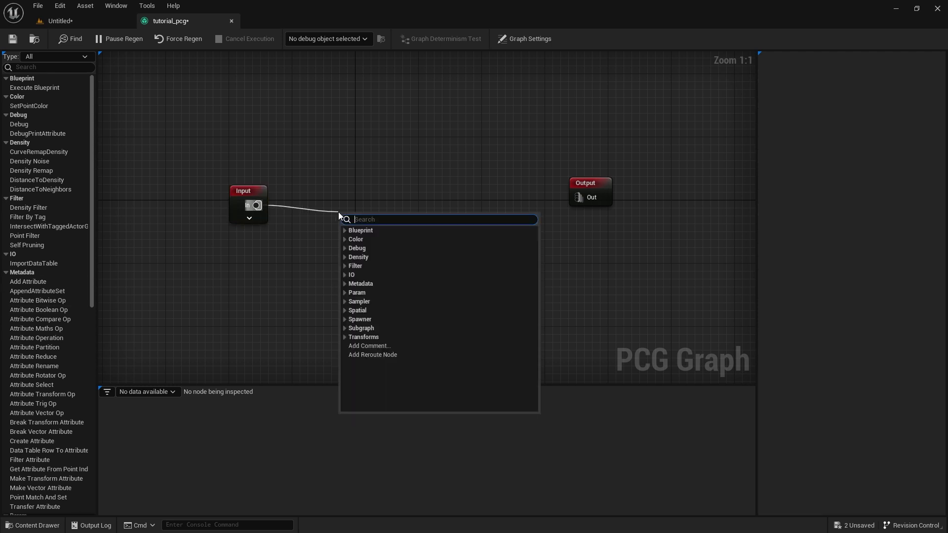
{"action": "type", "text": "surfa"}
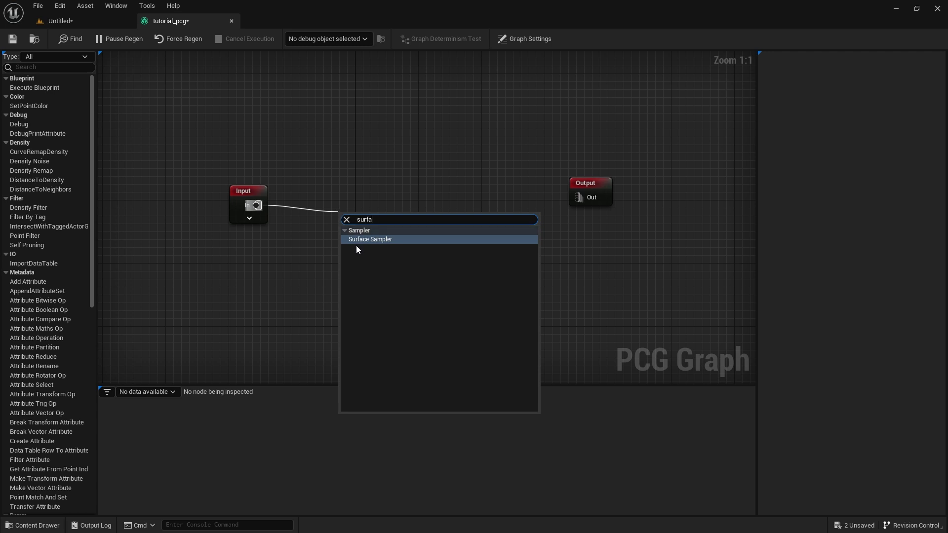
{"action": "key", "text": "Return"}
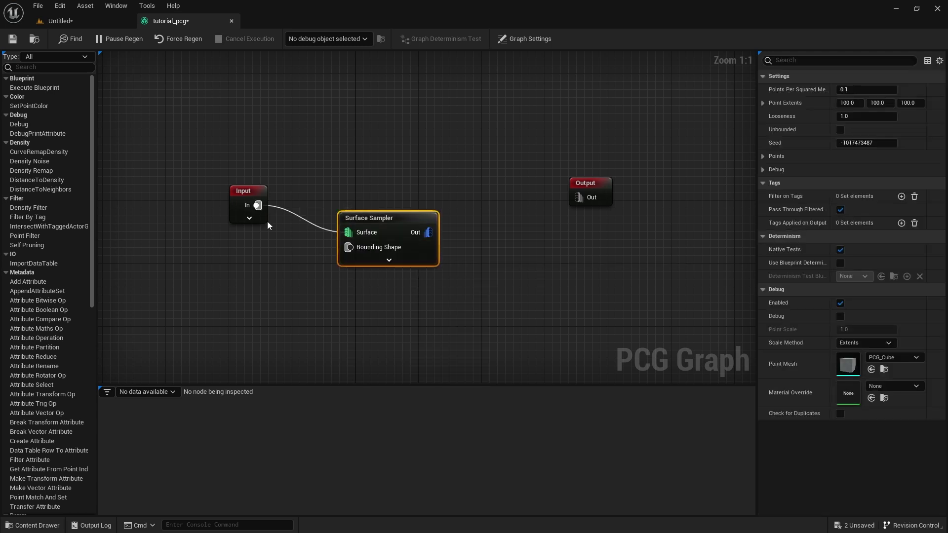
Expand the Input node's hidden pins and connect its Landscape output to the Surface Sampler's Surface input.
{"action": "left_click", "coordinate": [251, 219]}
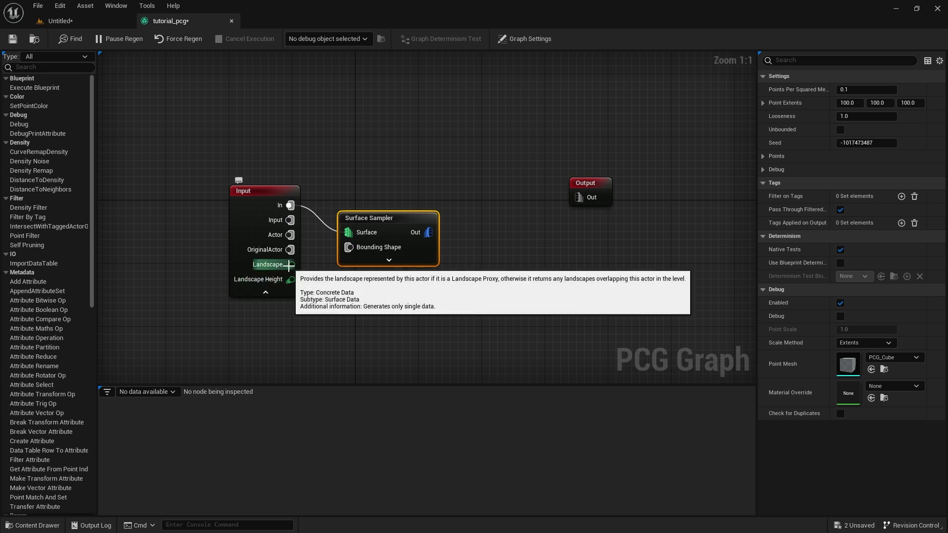
{"action": "left_click_drag", "start_coordinate": [289, 265], "coordinate": [346, 233]}
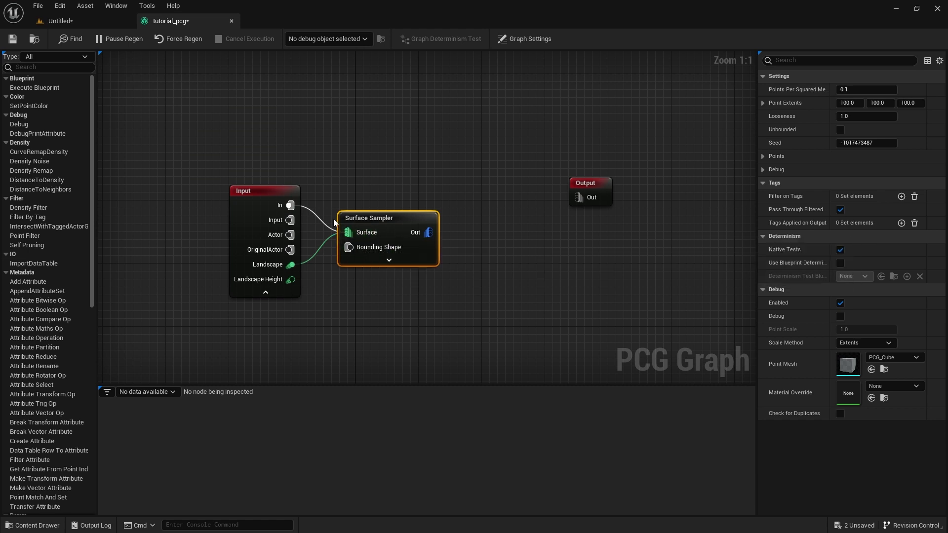
Remove the wire from the Input node's In pin to the Surface Sampler, and connect the sampler's Out pin to the Output node.
{"action": "left_click", "coordinate": [327, 189]}
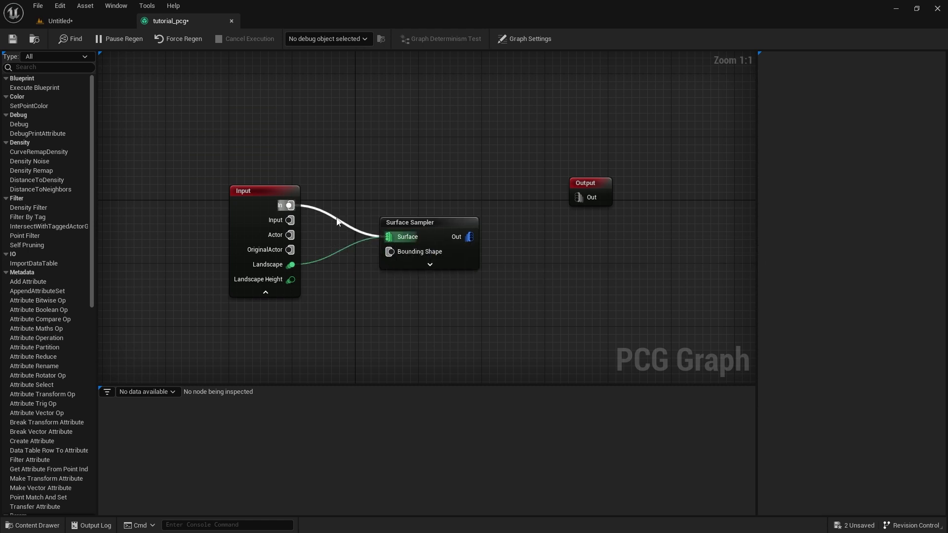
{"action": "left_click", "coordinate": [339, 219], "text": "ctrl"}
{"action": "left_click", "coordinate": [375, 188]}
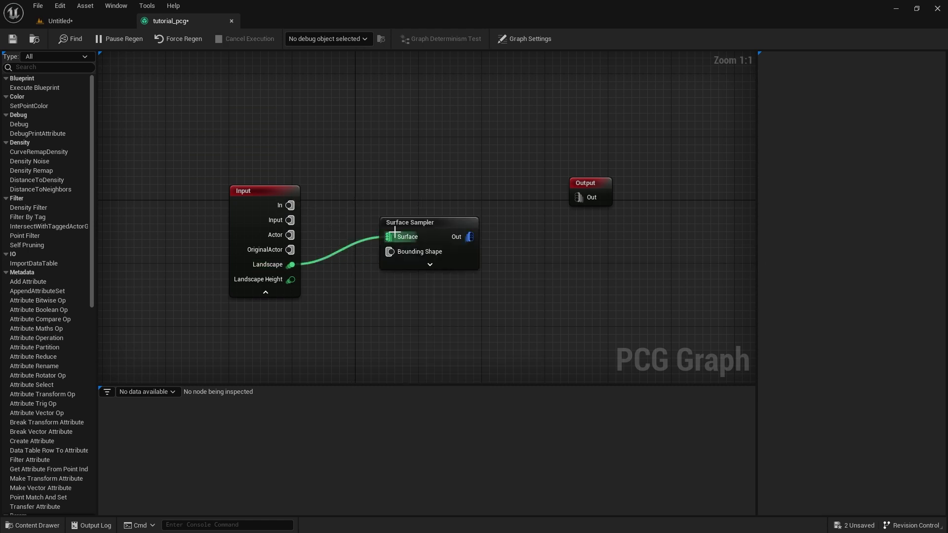
{"action": "left_click_drag", "start_coordinate": [410, 223], "coordinate": [393, 215]}
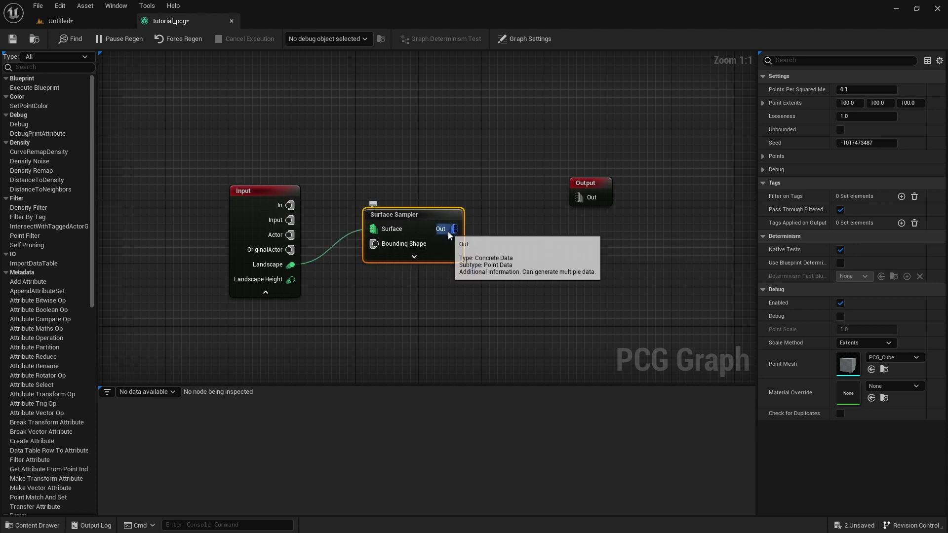
{"action": "left_click_drag", "start_coordinate": [450, 229], "coordinate": [574, 197]}
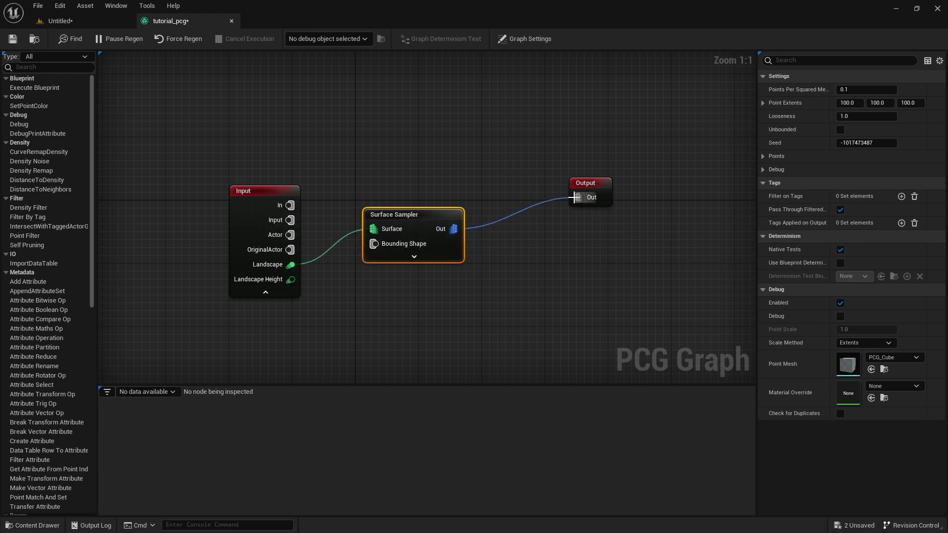
Enable Debug on the Surface Sampler node and generate the PCG volume in the level.
{"action": "left_click", "coordinate": [64, 21]}
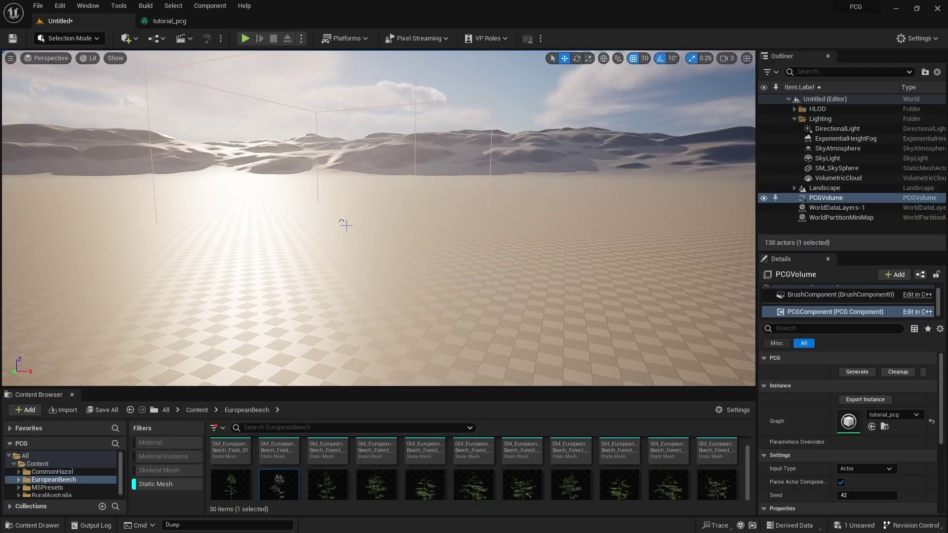
{"action": "left_click", "coordinate": [197, 25]}
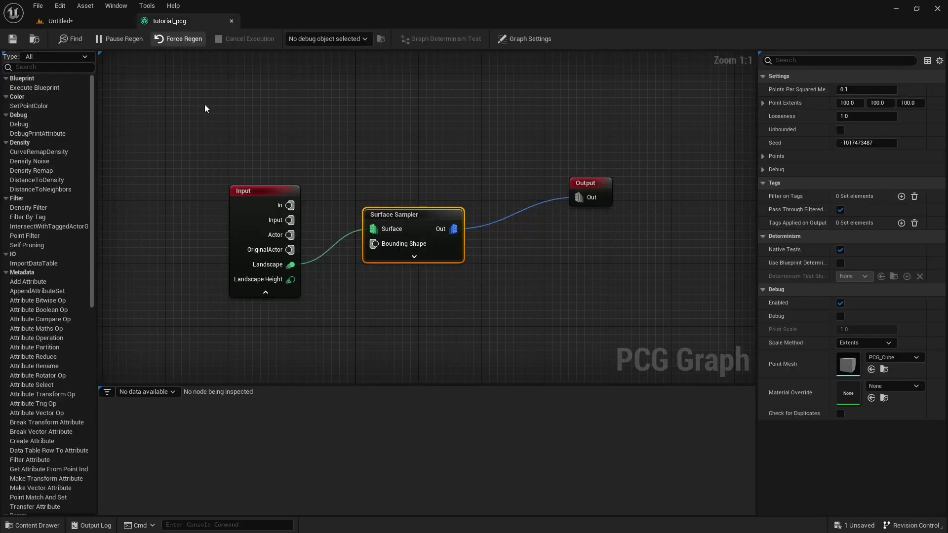
{"action": "right_click", "coordinate": [420, 223]}
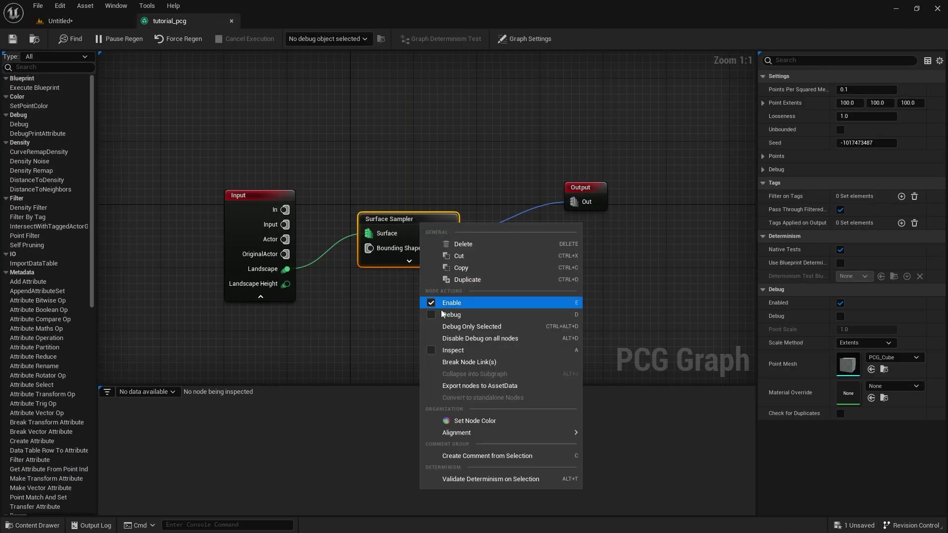
{"action": "left_click", "coordinate": [452, 315]}
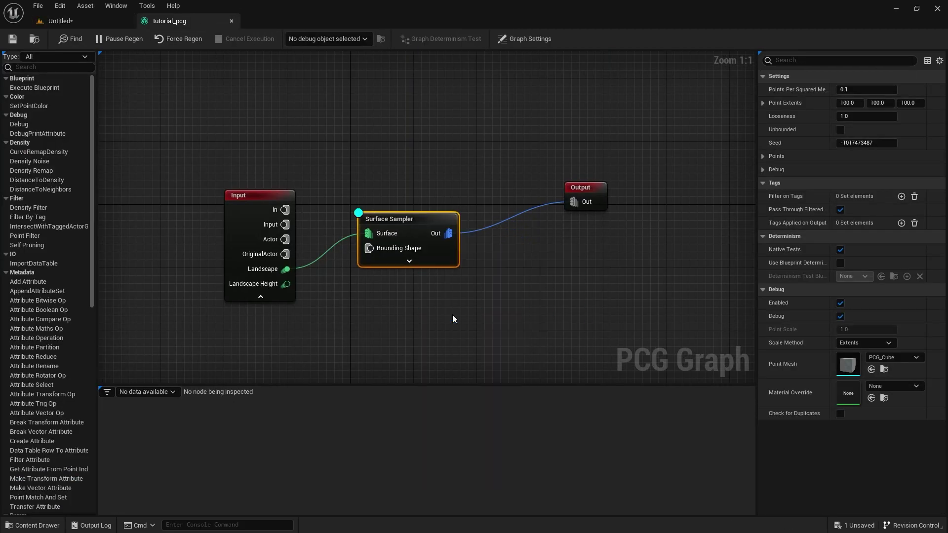
{"action": "left_click", "coordinate": [59, 20]}
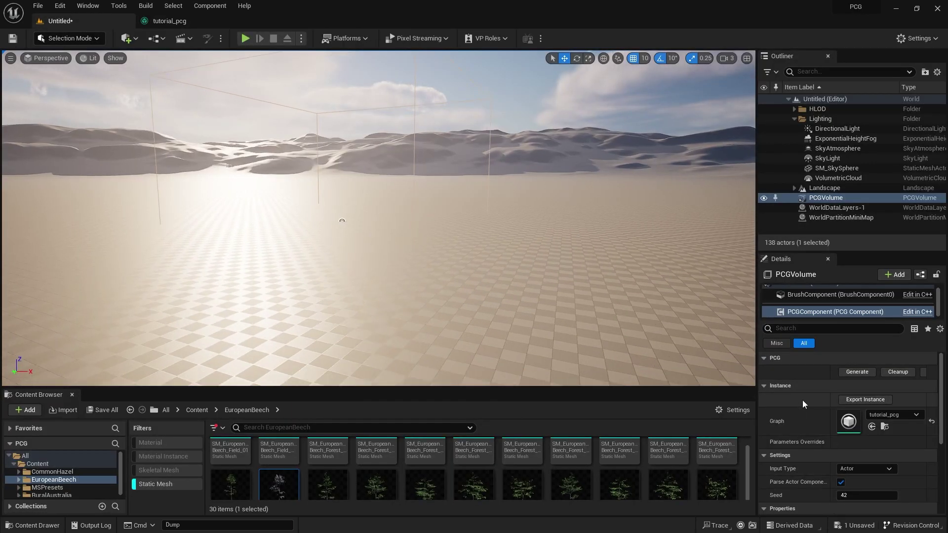
{"action": "left_click", "coordinate": [844, 373]}
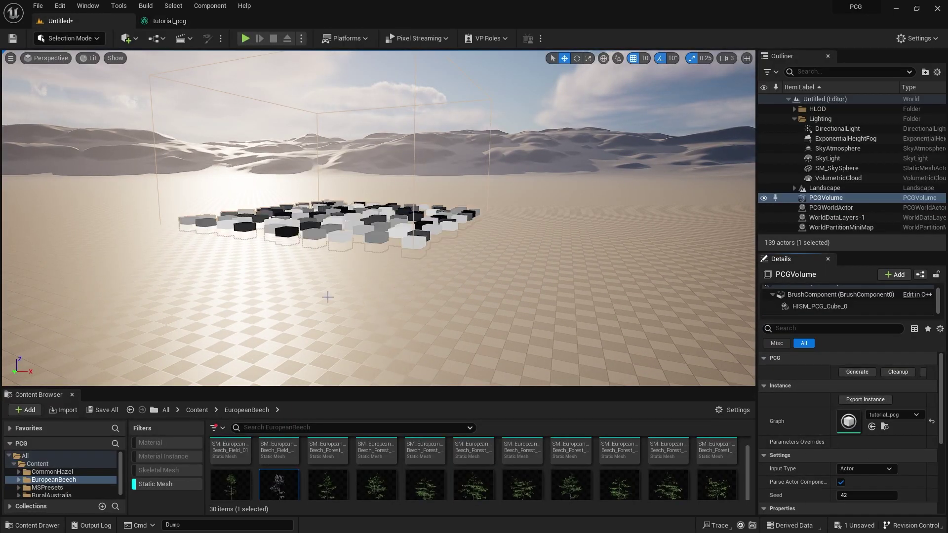
Examine how the debug cubes are distributed on the landscape inside the PCG volume.
{"action": "right_click_drag", "start_coordinate": [378, 217], "coordinate": [335, 202]}
{"action": "key", "text": "w"}
{"action": "key", "text": "s"}
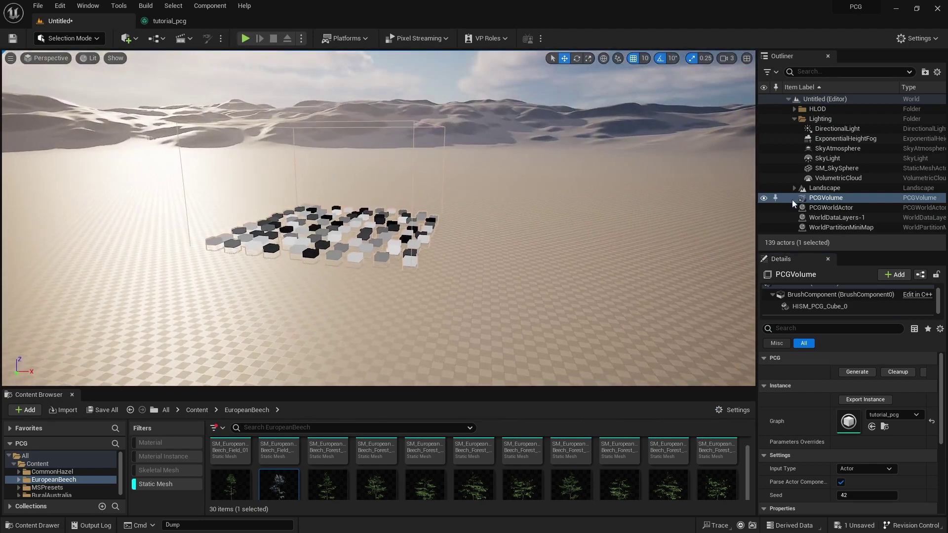
{"action": "left_click", "coordinate": [393, 118]}
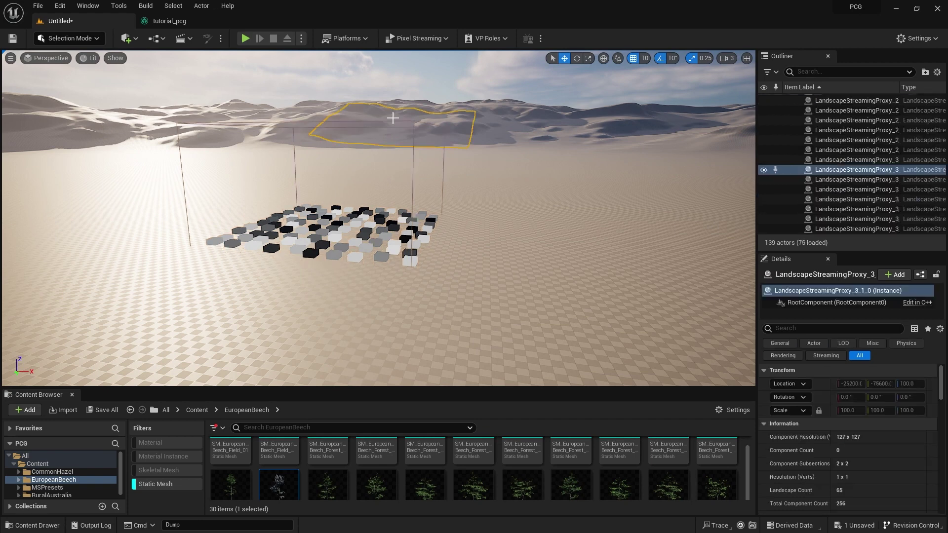
{"action": "left_click", "coordinate": [393, 122]}
{"action": "key", "text": "e"}
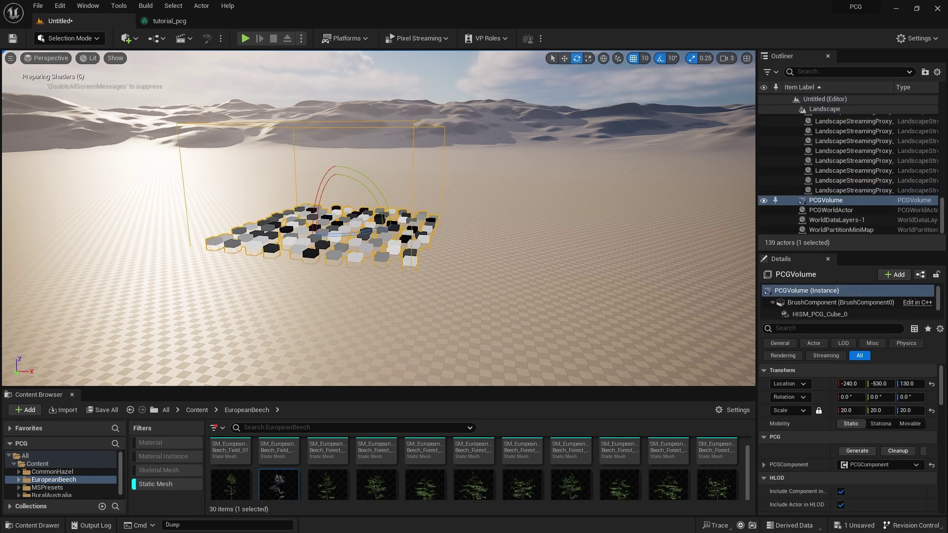
{"action": "mouse_move", "coordinate": [459, 256]}
{"action": "right_mouse_down"}
{"action": "mouse_move", "coordinate": [395, 297]}
{"action": "mouse_move", "coordinate": [410, 302]}
{"action": "mouse_move", "coordinate": [448, 261]}
{"action": "right_mouse_up"}
{"action": "key", "text": "s"}
{"action": "key", "text": "s"}
Raise the level viewport's camera speed to 32.
{"action": "left_click", "coordinate": [730, 68]}
{"action": "left_click", "coordinate": [728, 59]}
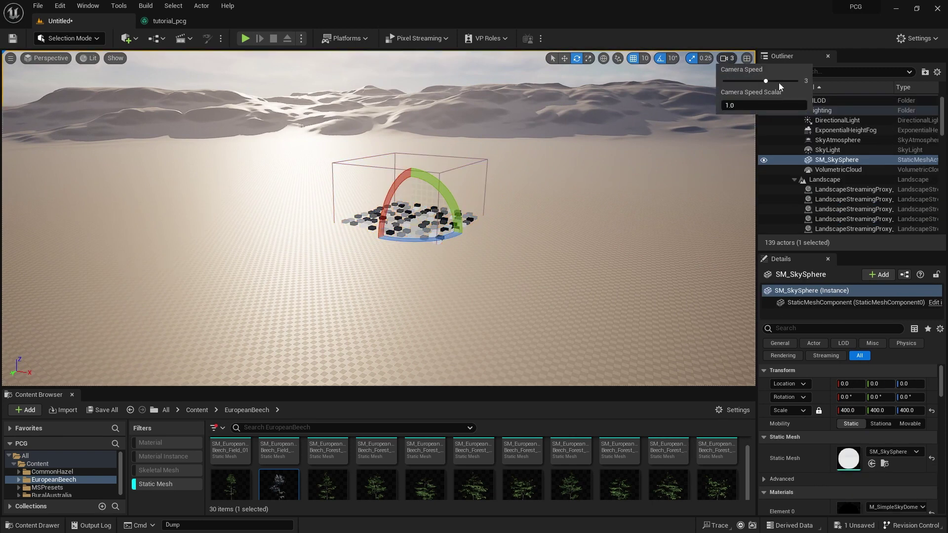
{"action": "left_click_drag", "start_coordinate": [768, 81], "coordinate": [802, 81]}
{"action": "right_click_drag", "start_coordinate": [691, 156], "coordinate": [691, 155]}
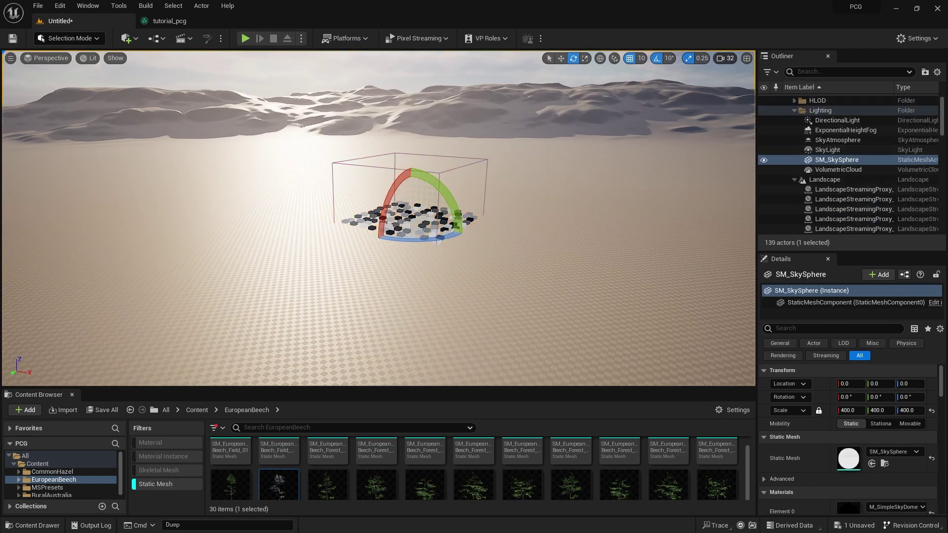
Move the PCG volume onto the distant dunes, at about Y -75960 and Z 6820, and inspect its debug cubes there.
{"action": "left_click", "coordinate": [492, 162]}
{"action": "left_click", "coordinate": [439, 208]}
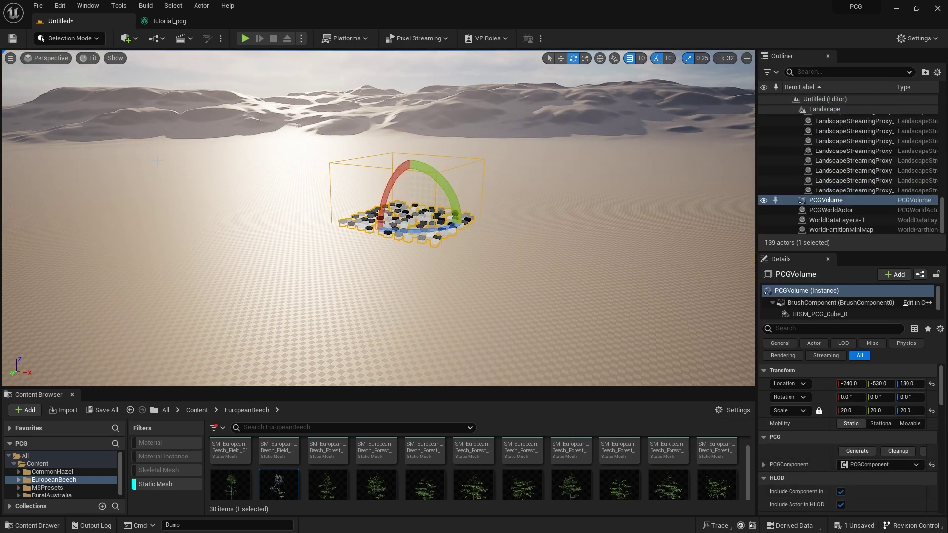
{"action": "key", "text": "w"}
{"action": "left_click_drag", "start_coordinate": [396, 226], "coordinate": [610, 116]}
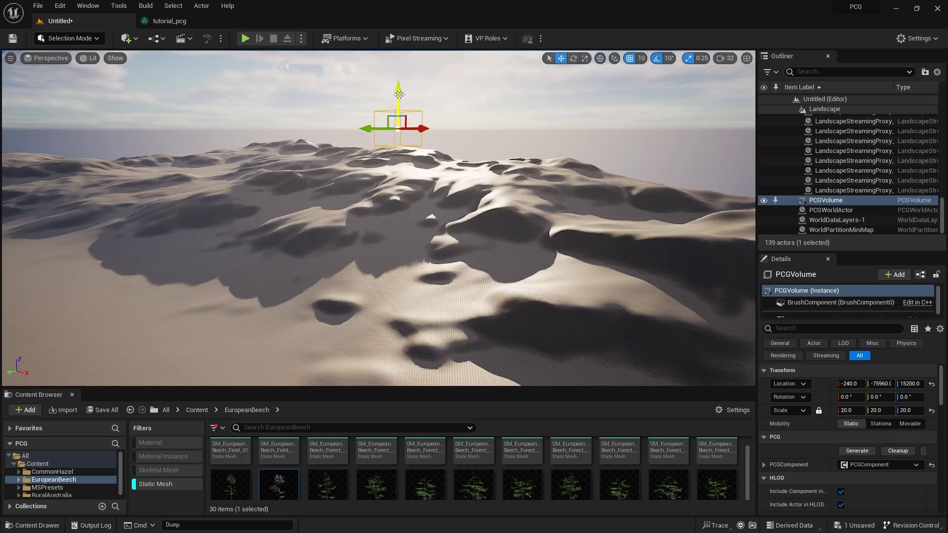
{"action": "left_click_drag", "start_coordinate": [399, 94], "coordinate": [401, 166]}
{"action": "key", "text": "f"}
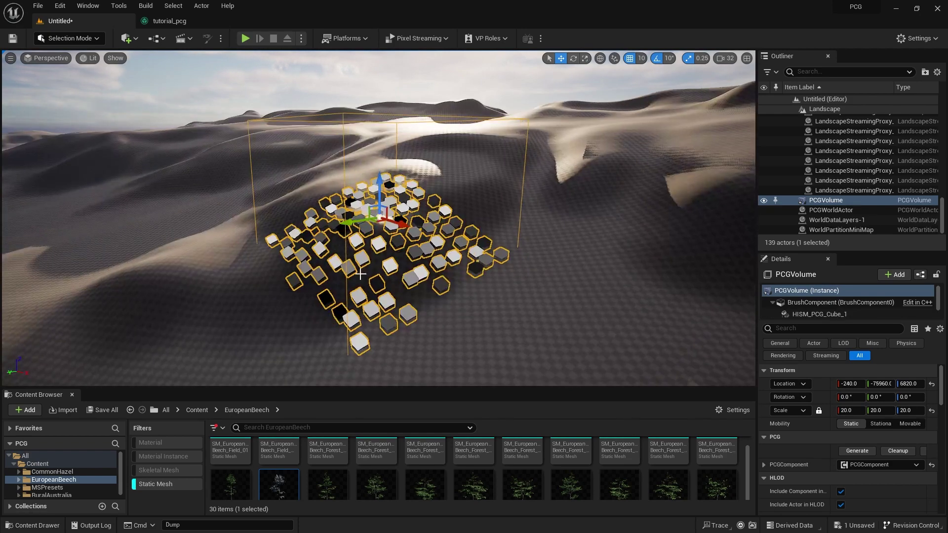
{"action": "left_click_drag", "start_coordinate": [361, 274], "coordinate": [326, 277], "text": "alt"}
{"action": "left_click_drag", "start_coordinate": [578, 259], "coordinate": [681, 230], "text": "alt"}
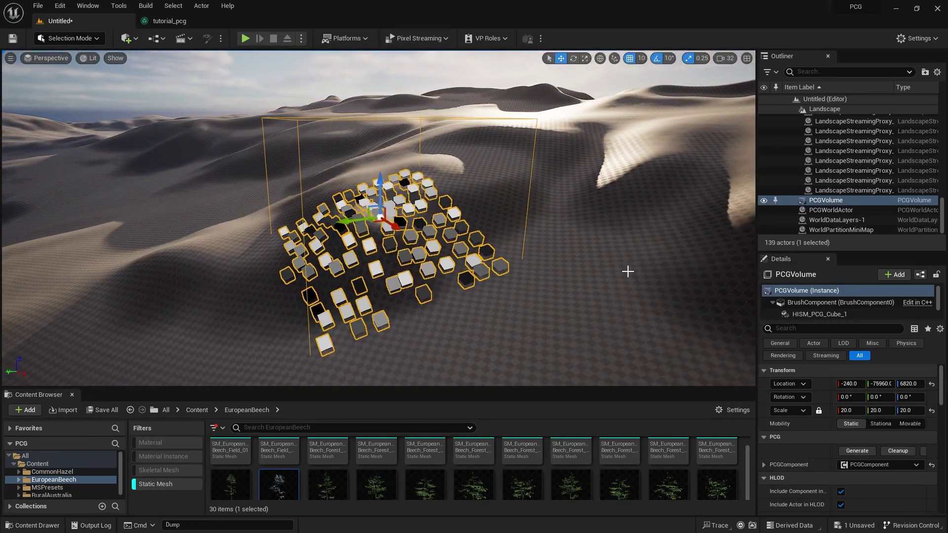
Turn off Debug on the Surface Sampler node and move the Input and Output nodes farther away from it.
{"action": "left_click", "coordinate": [163, 21]}
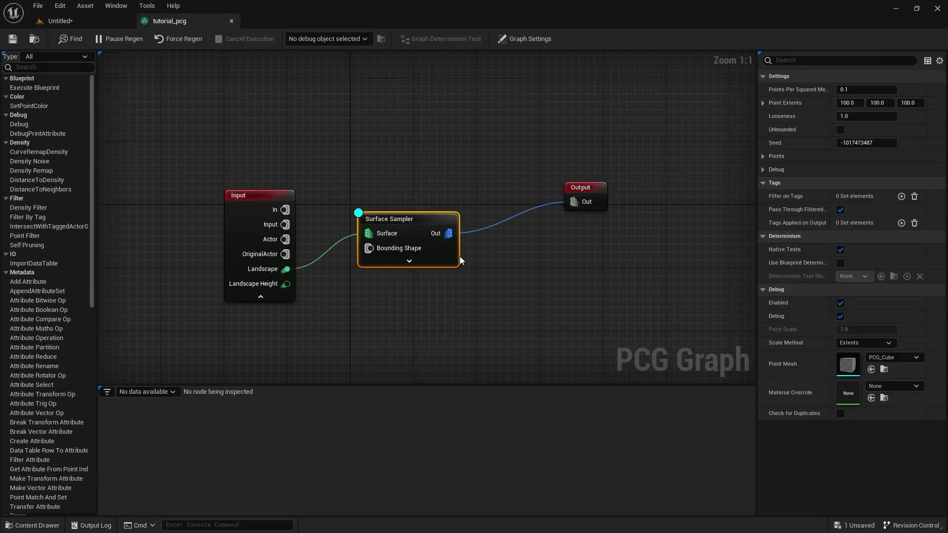
{"action": "right_click", "coordinate": [434, 217]}
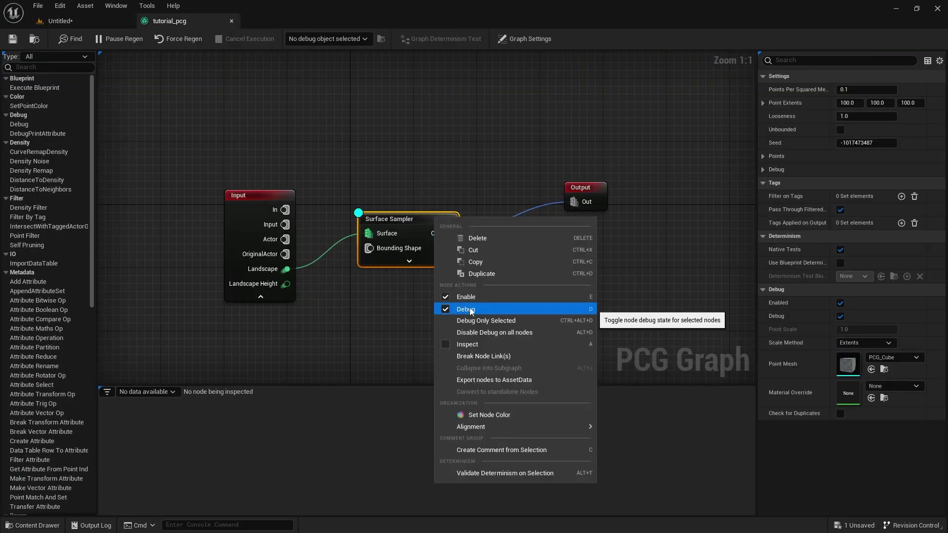
{"action": "left_click", "coordinate": [470, 307]}
{"action": "left_click_drag", "start_coordinate": [576, 188], "coordinate": [637, 188]}
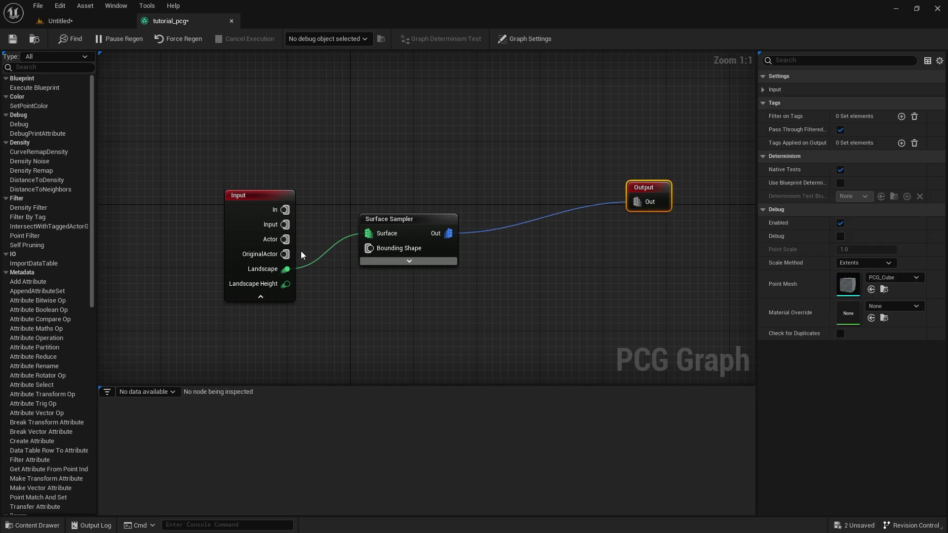
{"action": "left_click_drag", "start_coordinate": [238, 193], "coordinate": [210, 174]}
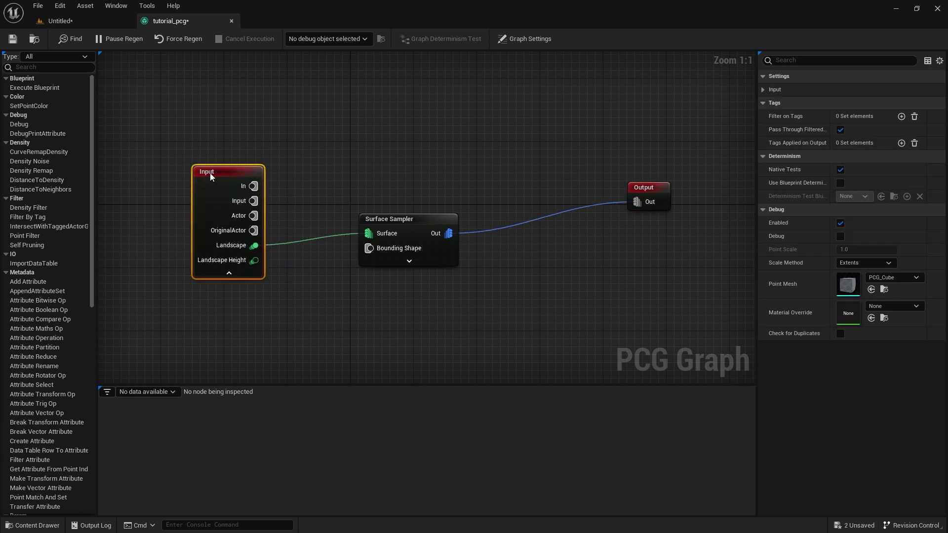
Scale the PCG volume in the level uniformly to 50 on all axes.
{"action": "left_click", "coordinate": [54, 19]}
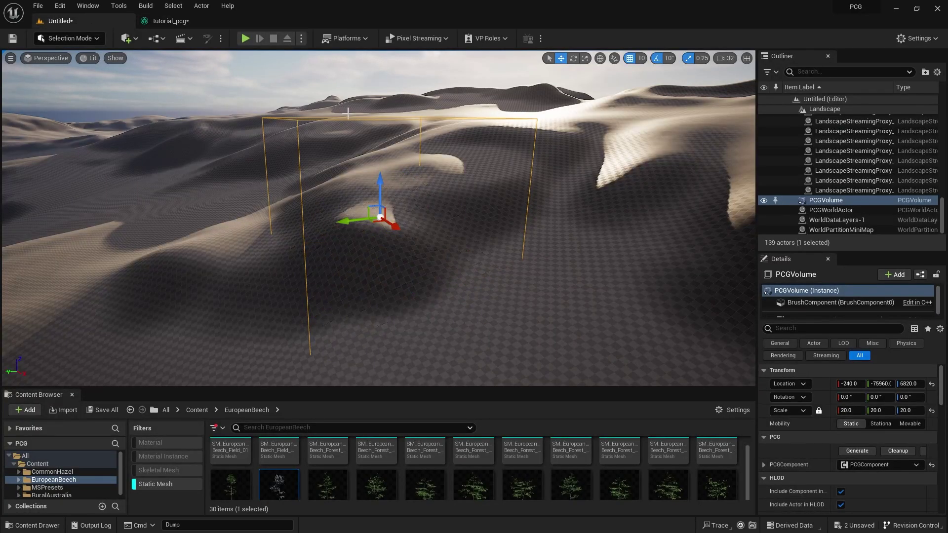
{"action": "right_click_drag", "start_coordinate": [289, 245], "coordinate": [237, 245], "text": "alt"}
{"action": "left_click_drag", "start_coordinate": [292, 247], "coordinate": [439, 247], "text": "alt"}
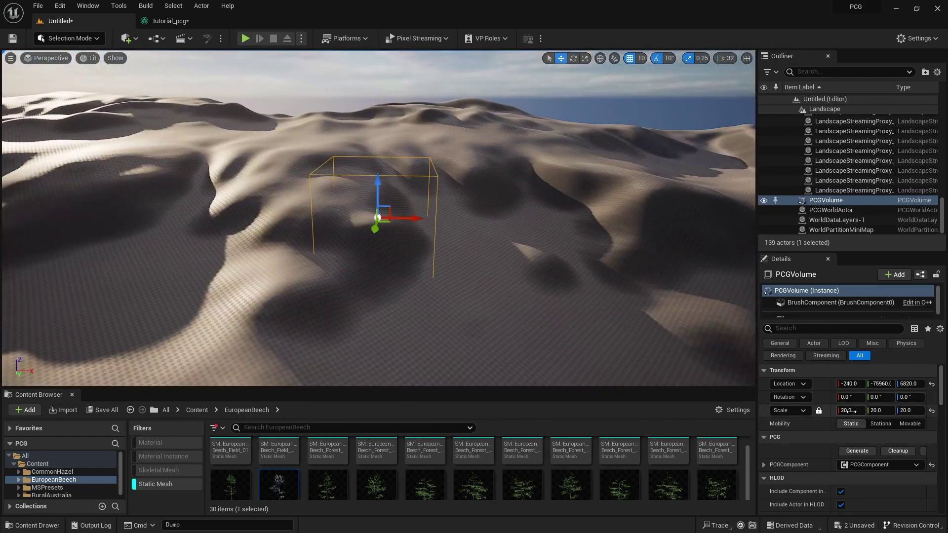
{"action": "left_click", "coordinate": [852, 412]}
{"action": "type", "text": "50"}
{"action": "key", "text": "Return"}
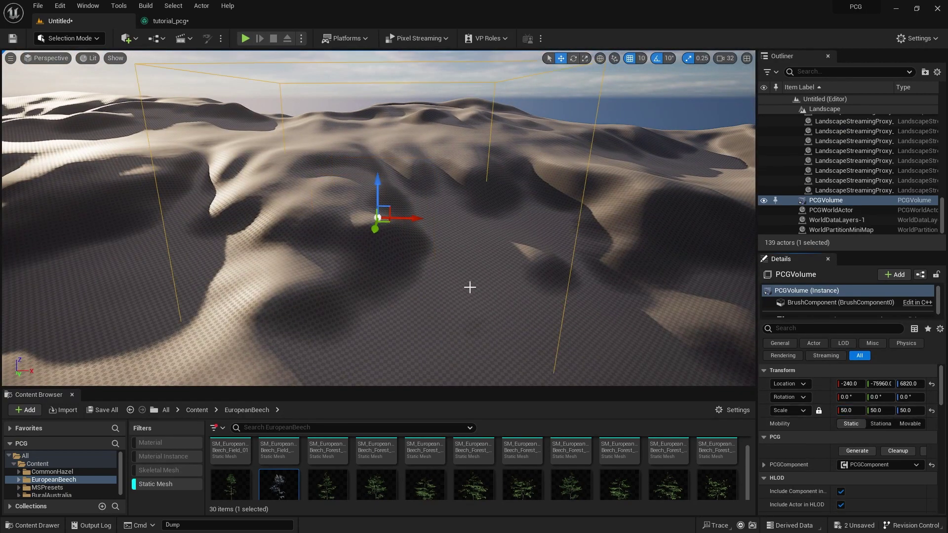
{"action": "right_click_drag", "start_coordinate": [469, 288], "coordinate": [395, 288], "text": "alt"}
{"action": "left_click_drag", "start_coordinate": [365, 292], "coordinate": [345, 293], "text": "alt"}
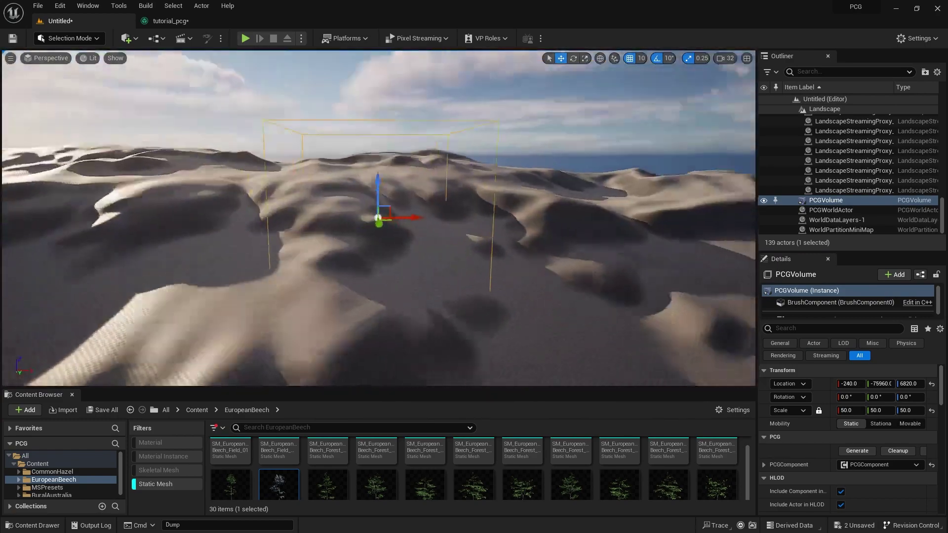
{"action": "left_click_drag", "start_coordinate": [187, 272], "coordinate": [352, 291], "text": "alt"}
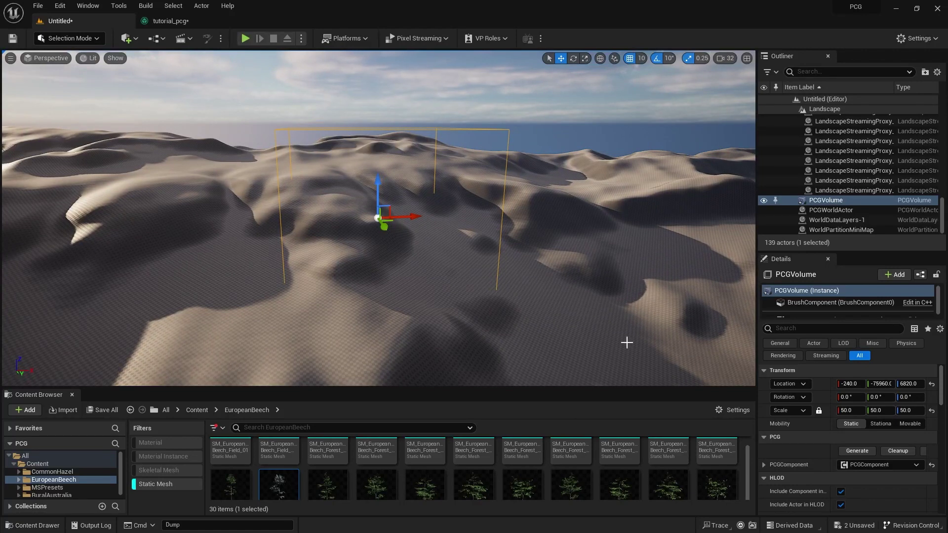
Place the Surface Sampler close to the Input node and shift the Output node farther out in the tutorial_pcg graph.
{"action": "left_click", "coordinate": [188, 22]}
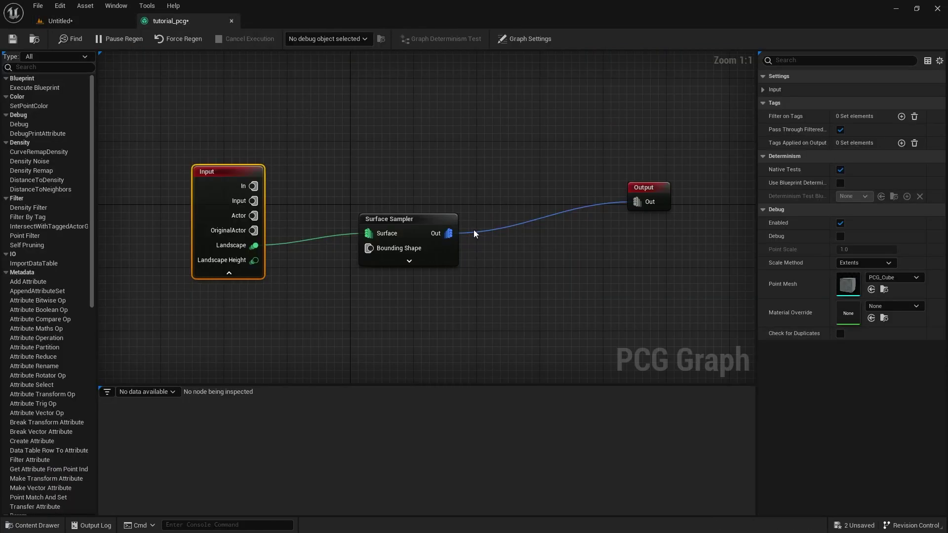
{"action": "left_click_drag", "start_coordinate": [372, 206], "coordinate": [333, 190]}
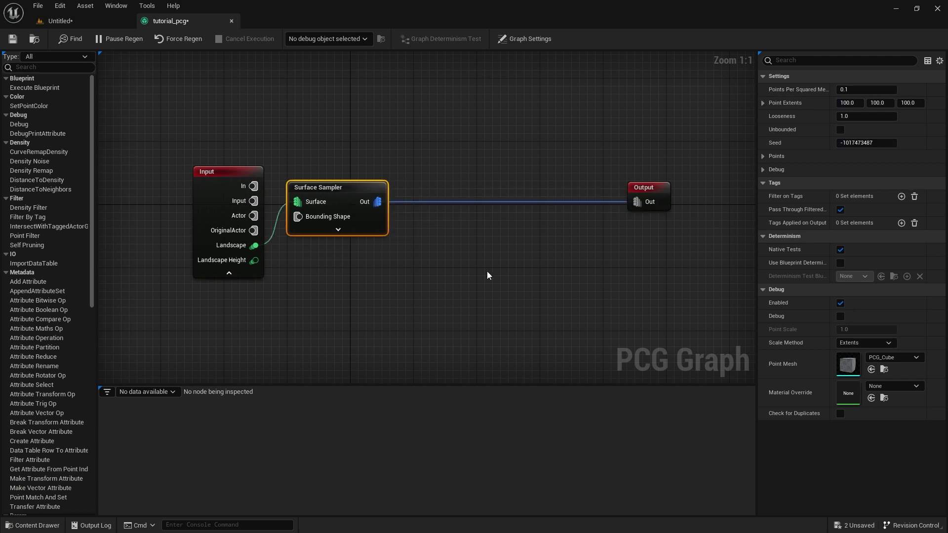
{"action": "left_click_drag", "start_coordinate": [665, 181], "coordinate": [689, 173]}
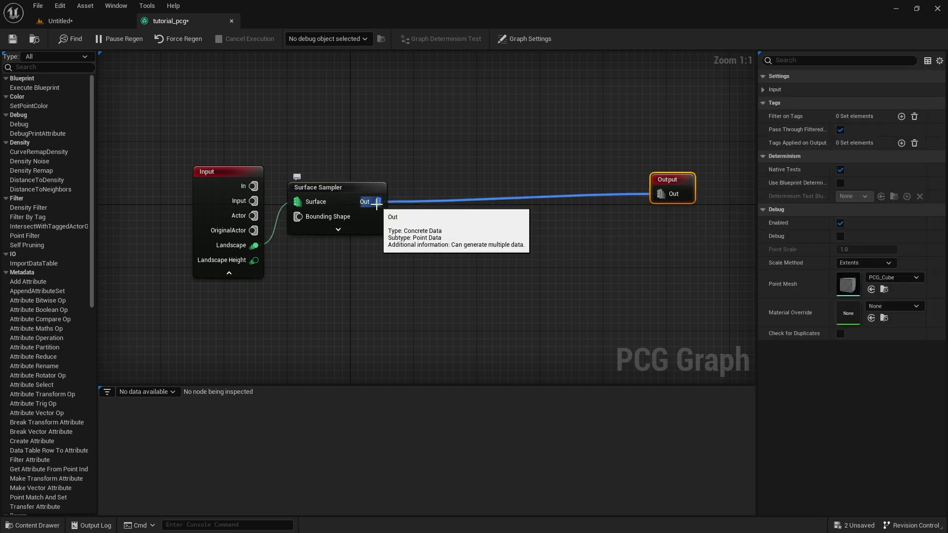
Insert a Static Mesh Spawner between the Surface Sampler and Output nodes in place of their direct link, and expand its hidden pins.
{"action": "left_click_drag", "start_coordinate": [378, 201], "coordinate": [464, 228]}
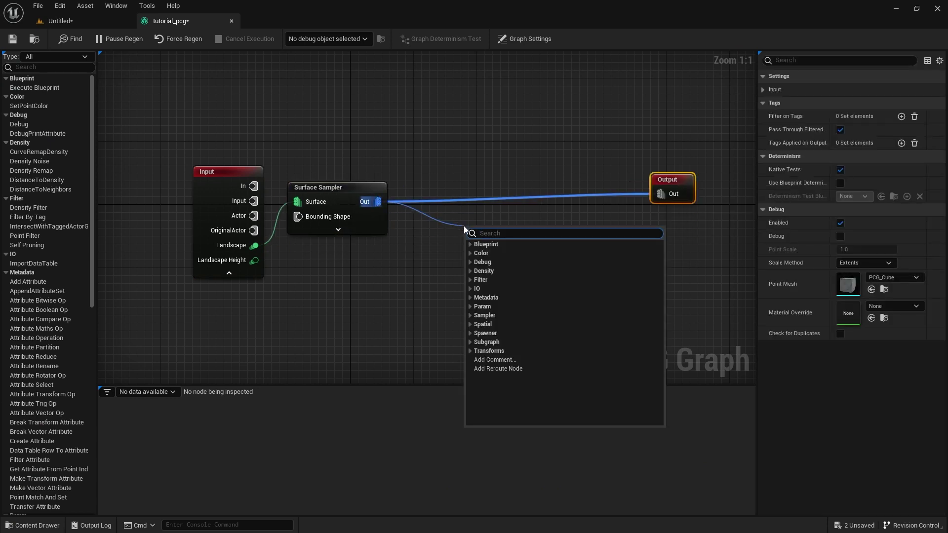
{"action": "type", "text": "stati"}
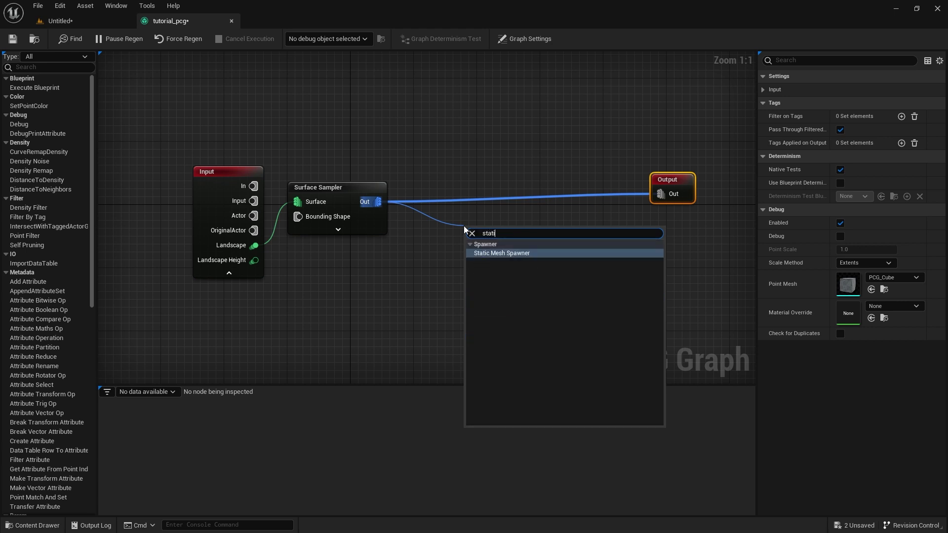
{"action": "left_click", "coordinate": [502, 252]}
{"action": "left_click_drag", "start_coordinate": [538, 246], "coordinate": [610, 203]}
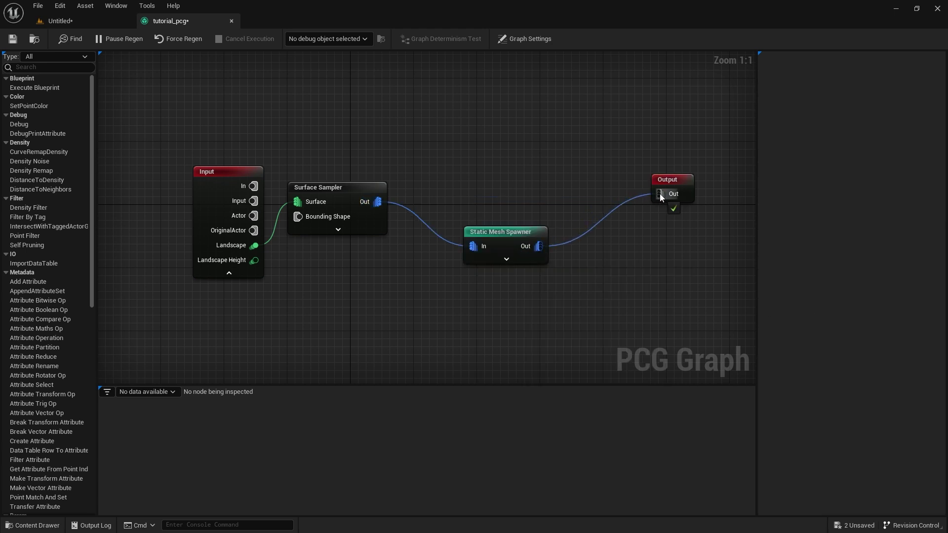
{"action": "left_click", "coordinate": [504, 259]}
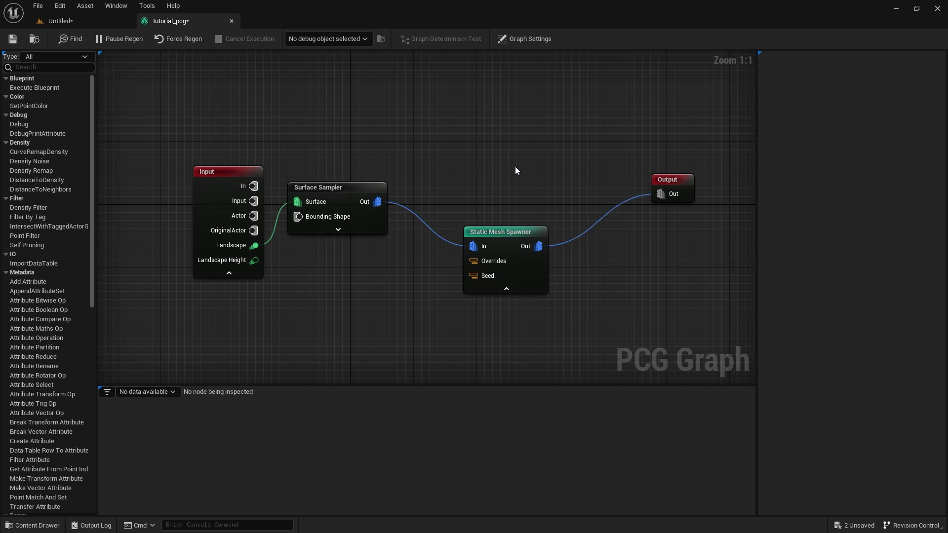
Collapse the Static Mesh Spawner's extra pins, then add a first mesh entry to it and expand that entry's descriptor.
{"action": "left_click", "coordinate": [506, 289]}
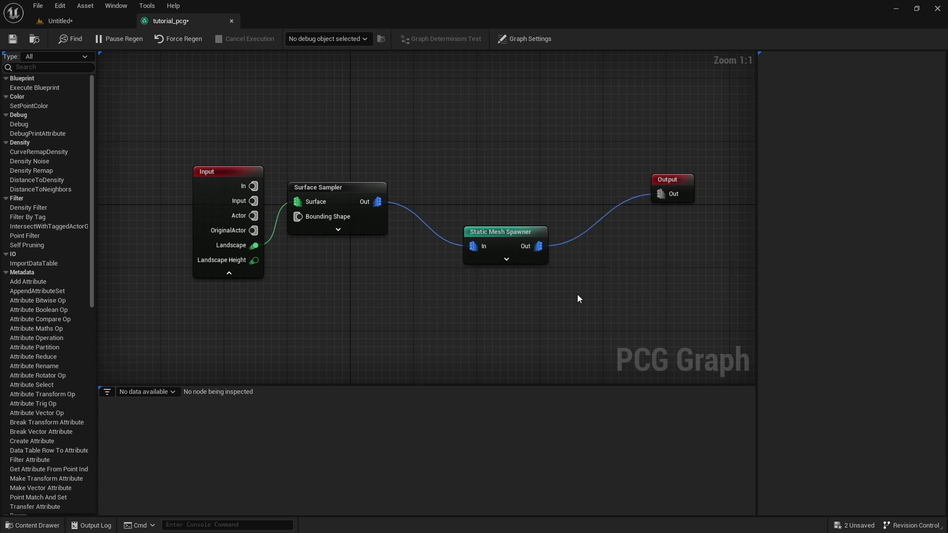
{"action": "left_click", "coordinate": [505, 235]}
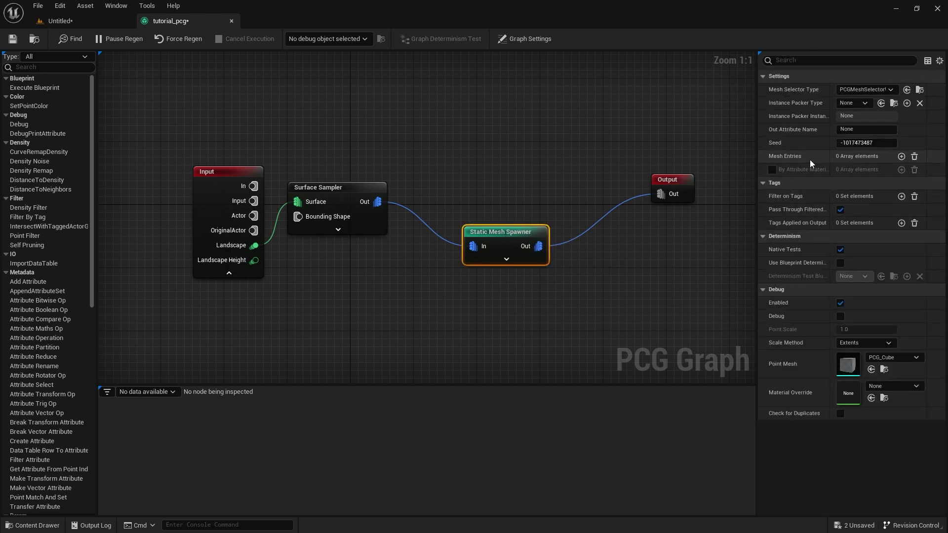
{"action": "left_click", "coordinate": [901, 157]}
{"action": "left_click", "coordinate": [772, 170]}
{"action": "left_click", "coordinate": [778, 184]}
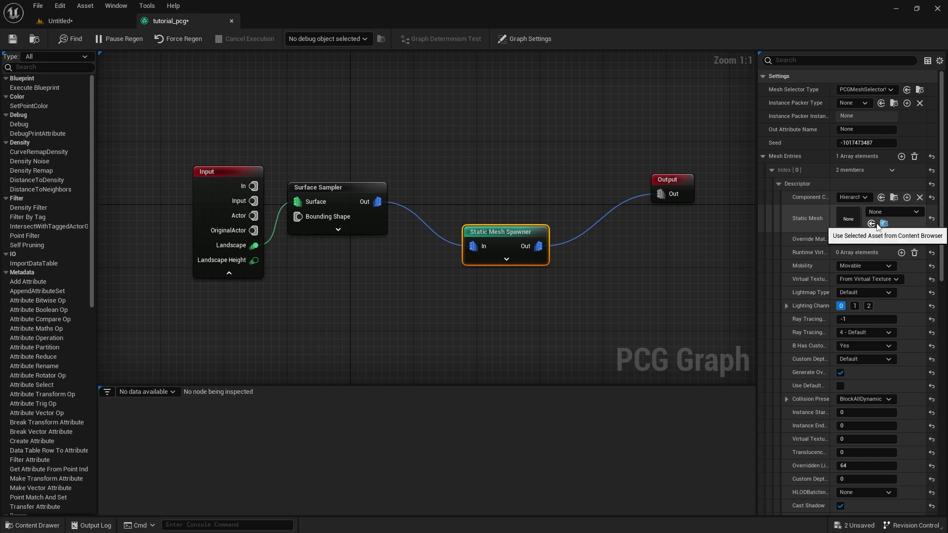
Assign SM_Tree_S_01 from the RuralAustralia folder as the first entry's static mesh, and save the graph before returning to the level.
{"action": "key", "text": "ctrl+space"}
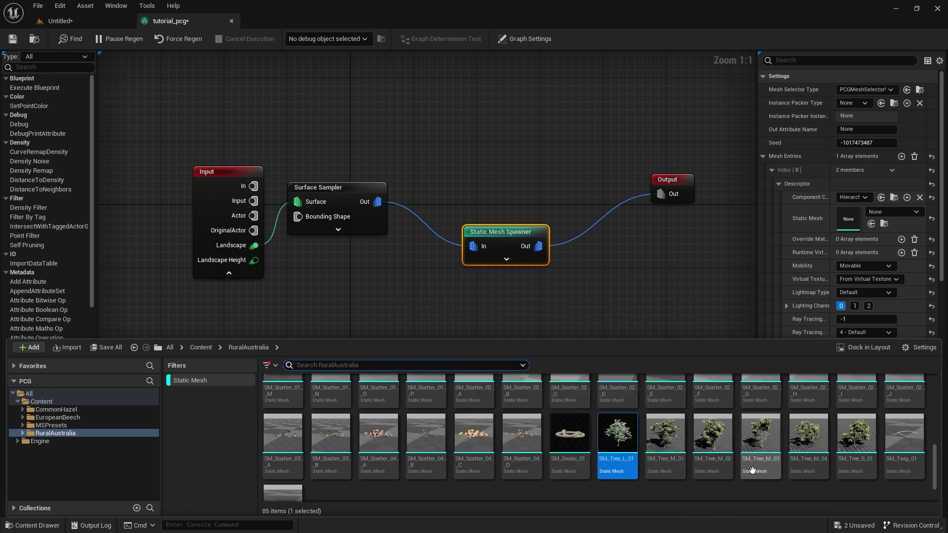
{"action": "mouse_move", "coordinate": [856, 442]}
{"action": "left_click_drag", "start_coordinate": [856, 443], "coordinate": [847, 218]}
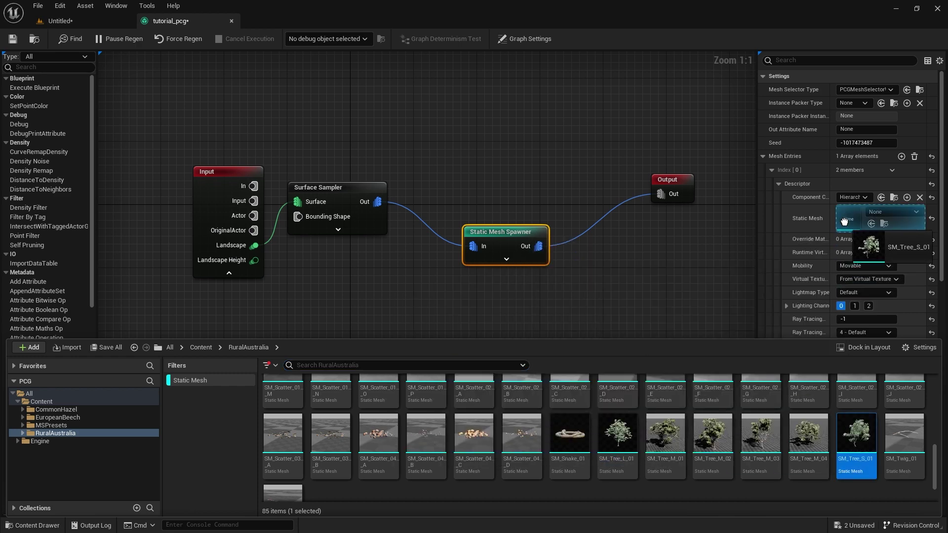
{"action": "left_click", "coordinate": [13, 39]}
{"action": "left_click", "coordinate": [60, 21]}
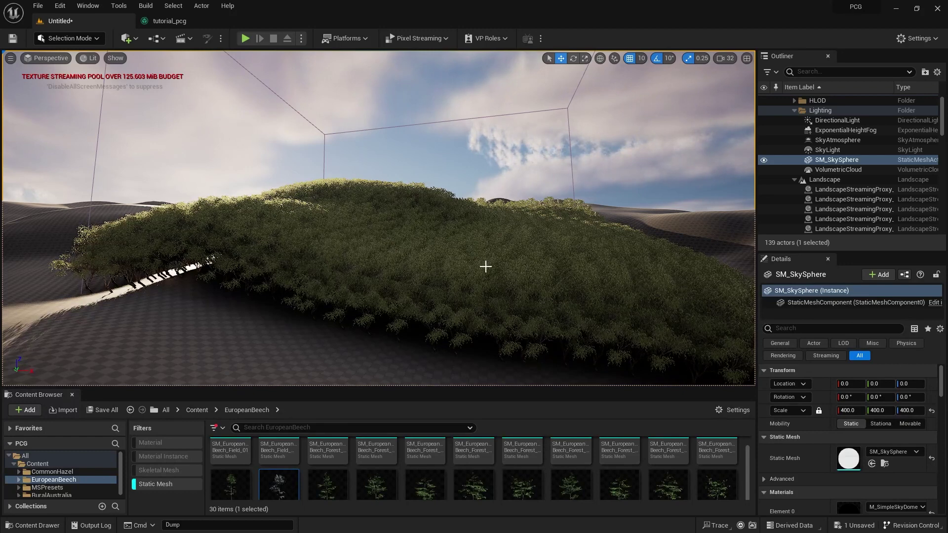
Set the Surface Sampler's Points Per Squared Meter to 0.003 and save the graph before returning to the level.
{"action": "left_click", "coordinate": [172, 25]}
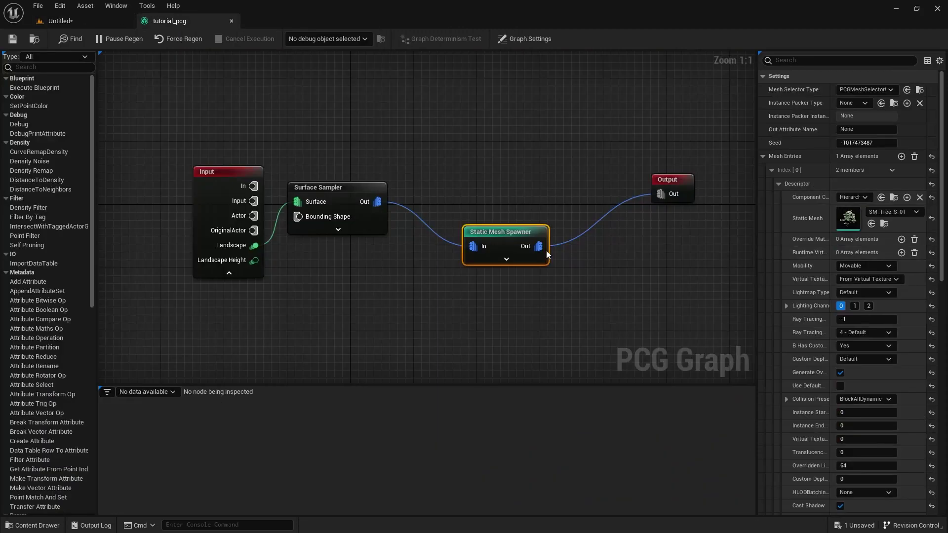
{"action": "left_click", "coordinate": [331, 190]}
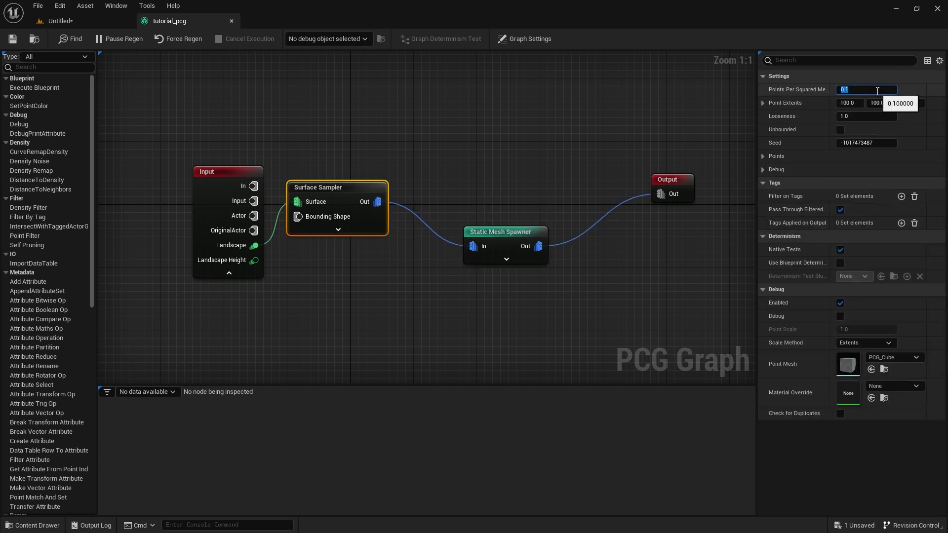
{"action": "type", "text": "0."}
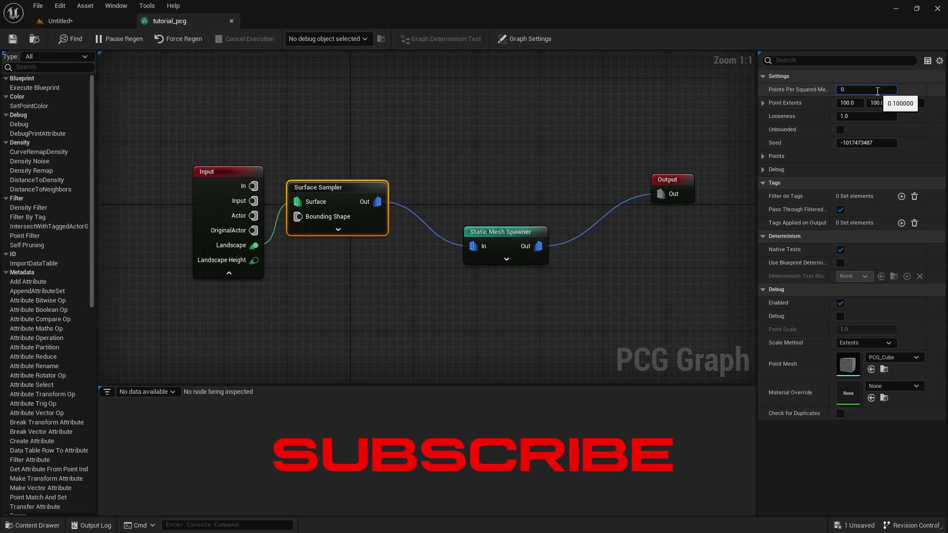
{"action": "type", "text": "003"}
{"action": "key", "text": "Return"}
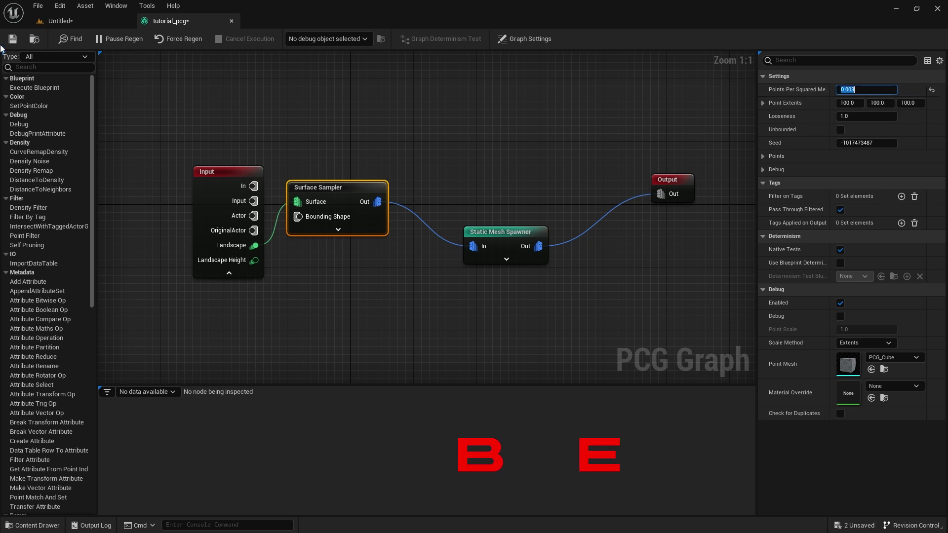
{"action": "left_click", "coordinate": [59, 21]}
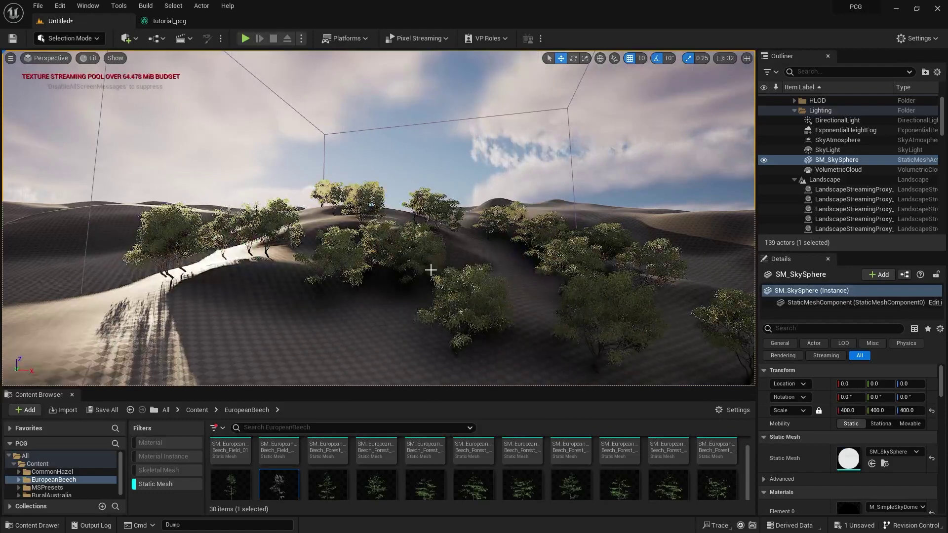
Set the viewport camera speed to 3 and examine the spacing and look of the spawned trees up close.
{"action": "right_click_drag", "start_coordinate": [427, 285], "coordinate": [409, 281]}
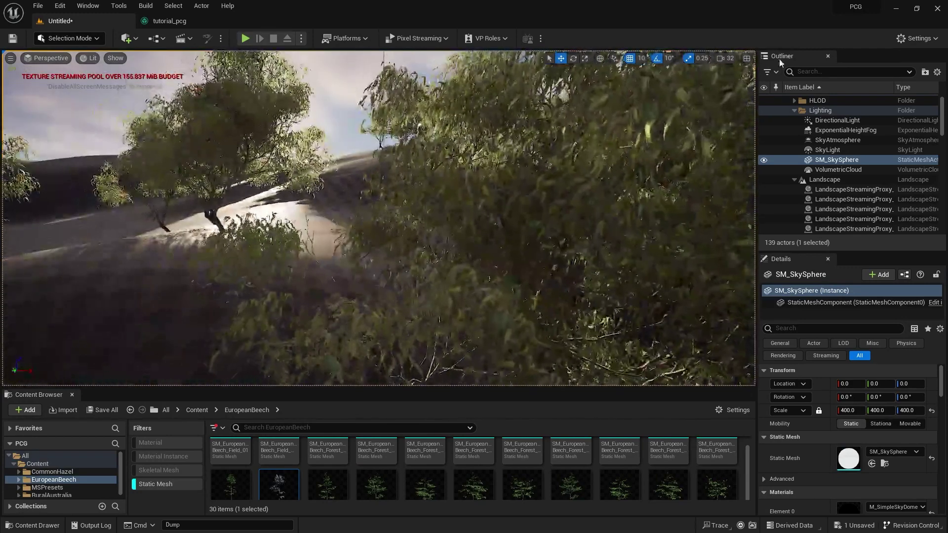
{"action": "left_click", "coordinate": [731, 59]}
{"action": "left_click_drag", "start_coordinate": [771, 80], "coordinate": [764, 80]}
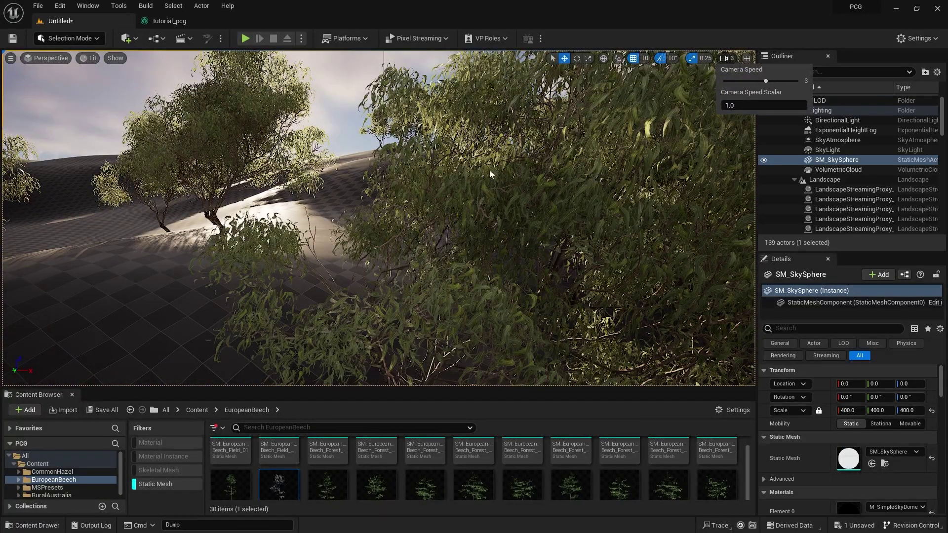
{"action": "right_click_drag", "start_coordinate": [490, 174], "coordinate": [456, 158]}
{"action": "key", "text": "w"}
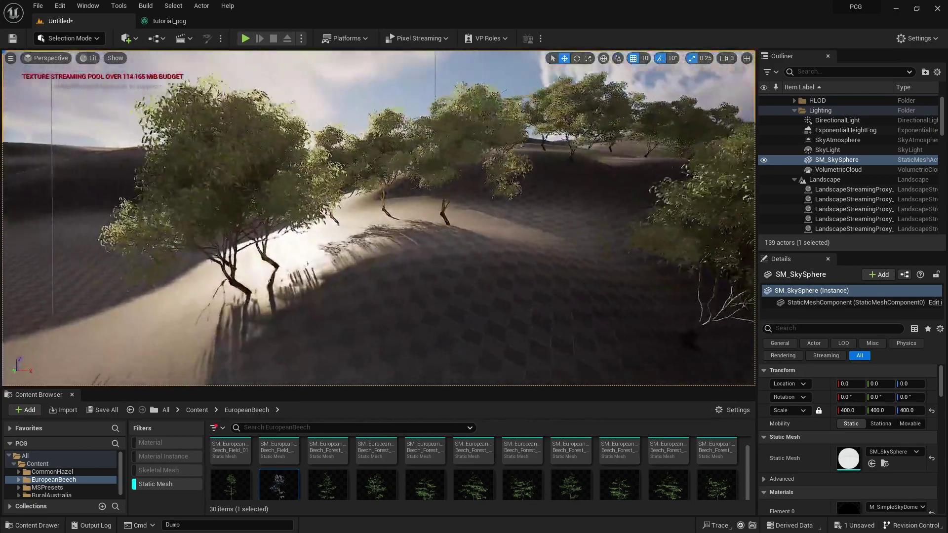
{"action": "key", "text": "w"}
{"action": "mouse_move", "coordinate": [614, 289]}
{"action": "right_mouse_down"}
{"action": "mouse_move", "coordinate": [613, 329]}
{"action": "mouse_move", "coordinate": [614, 289]}
{"action": "right_mouse_up"}
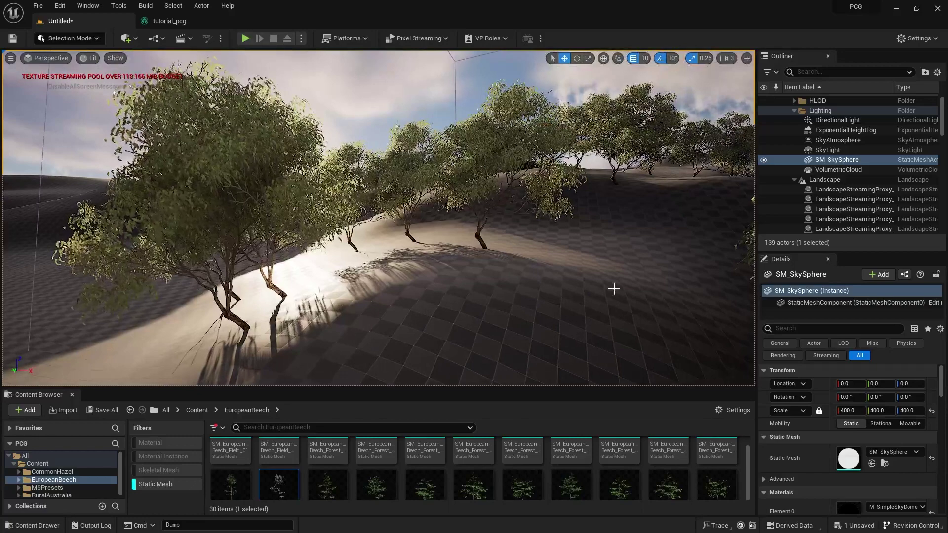
{"action": "right_click_drag", "start_coordinate": [206, 342], "coordinate": [267, 330]}
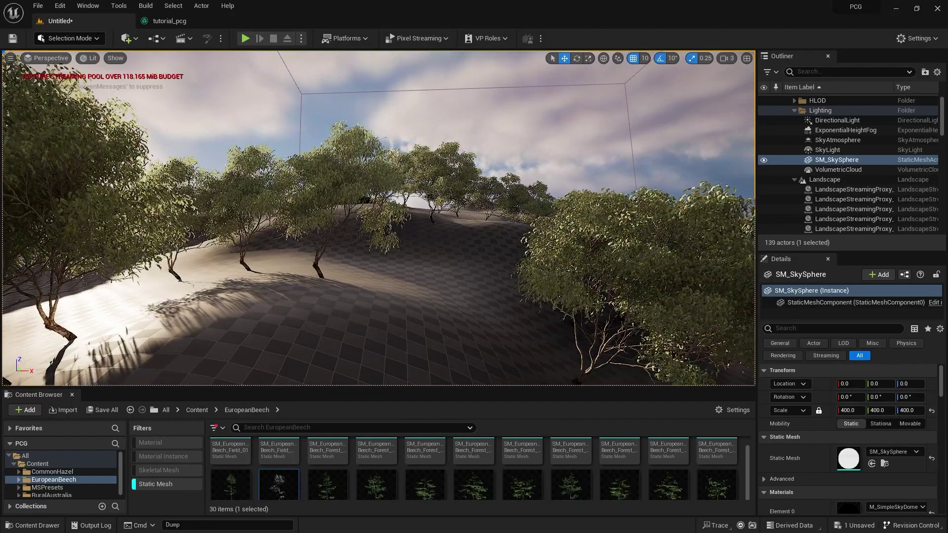
{"action": "right_click_drag", "start_coordinate": [316, 212], "coordinate": [341, 223]}
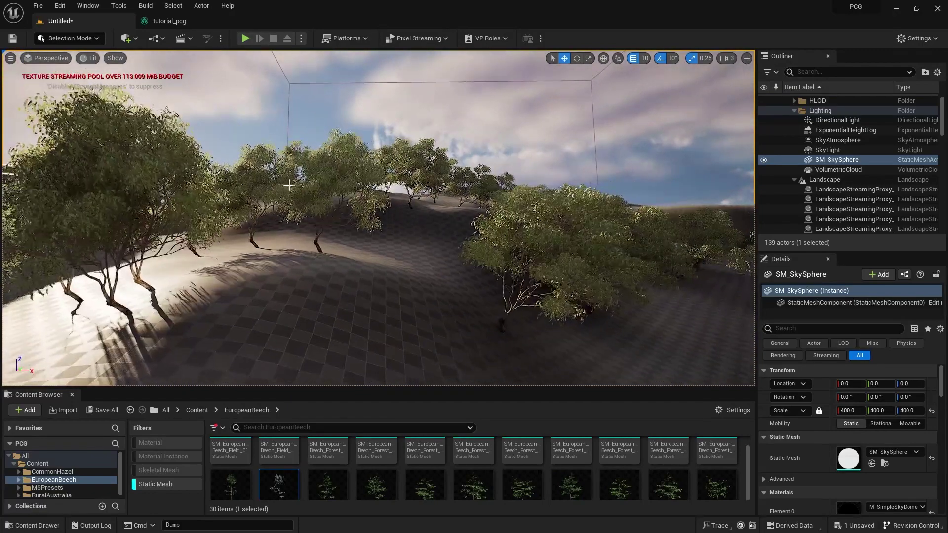
Move the Static Mesh Spawner roughly in line with the Surface Sampler and add a second mesh entry with its descriptor expanded.
{"action": "left_click", "coordinate": [179, 21]}
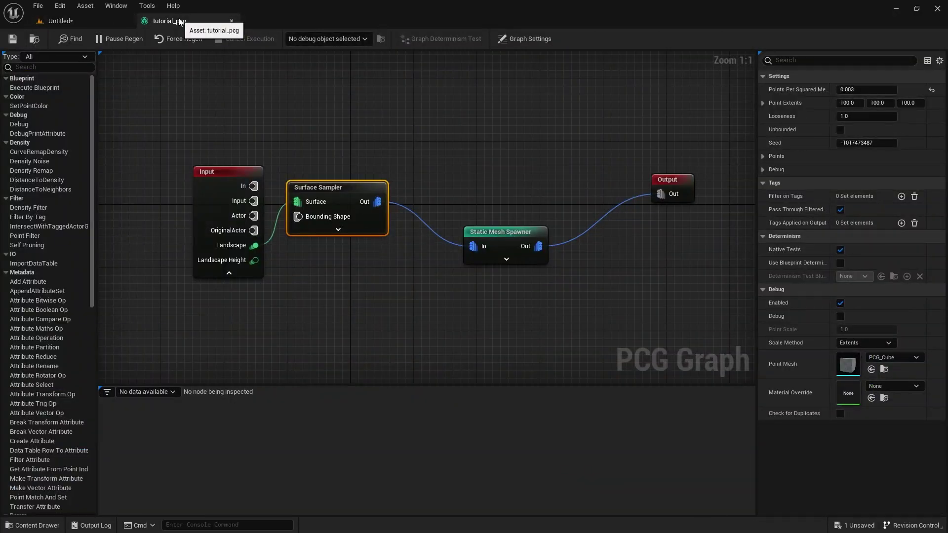
{"action": "left_click_drag", "start_coordinate": [512, 228], "coordinate": [510, 199]}
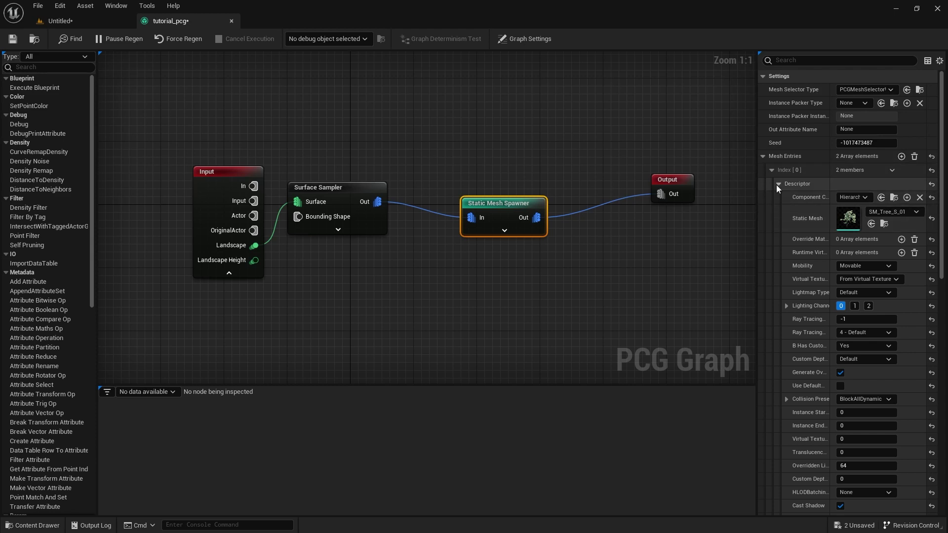
{"action": "left_click", "coordinate": [771, 170]}
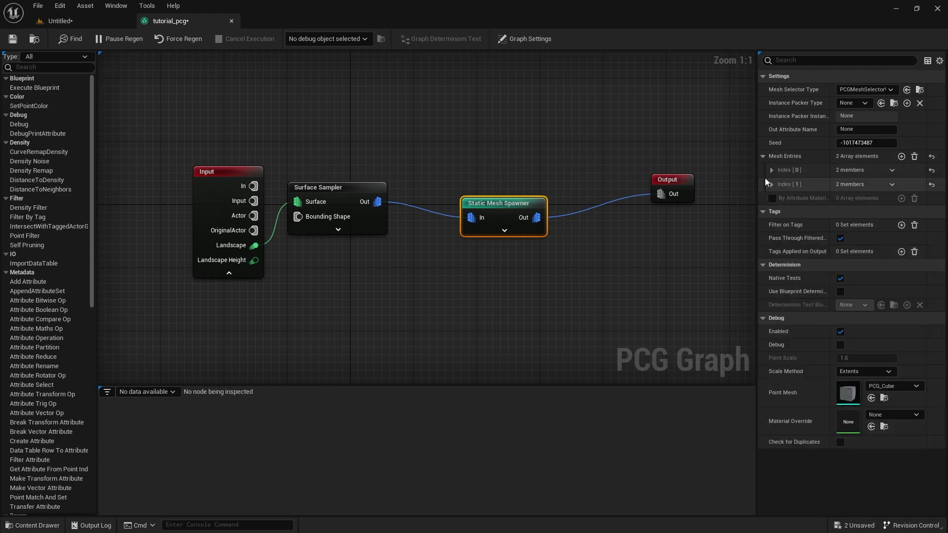
{"action": "left_click", "coordinate": [771, 184]}
{"action": "left_click", "coordinate": [779, 198]}
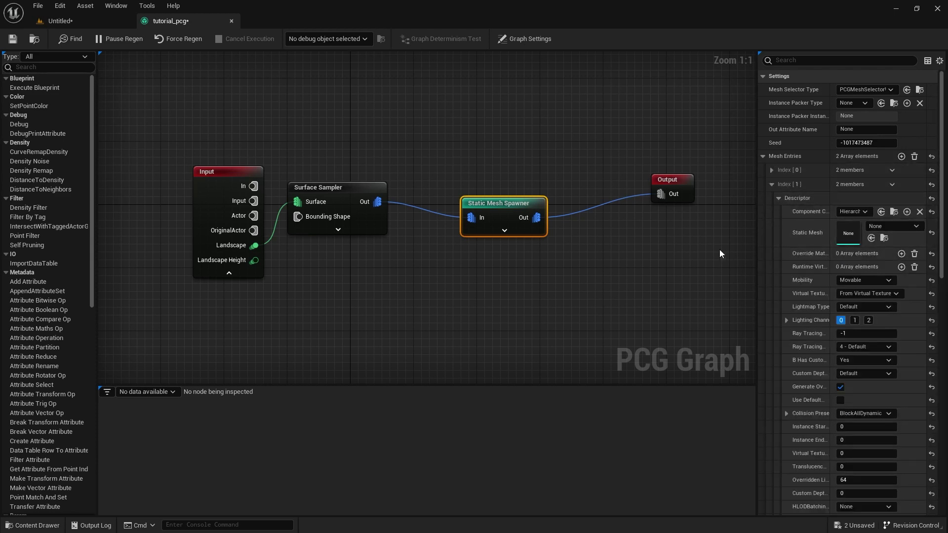
Assign SM_Tree_M_04 as the second entry's static mesh, save the graph, and check the trees in the level.
{"action": "key", "text": "ctrl+space"}
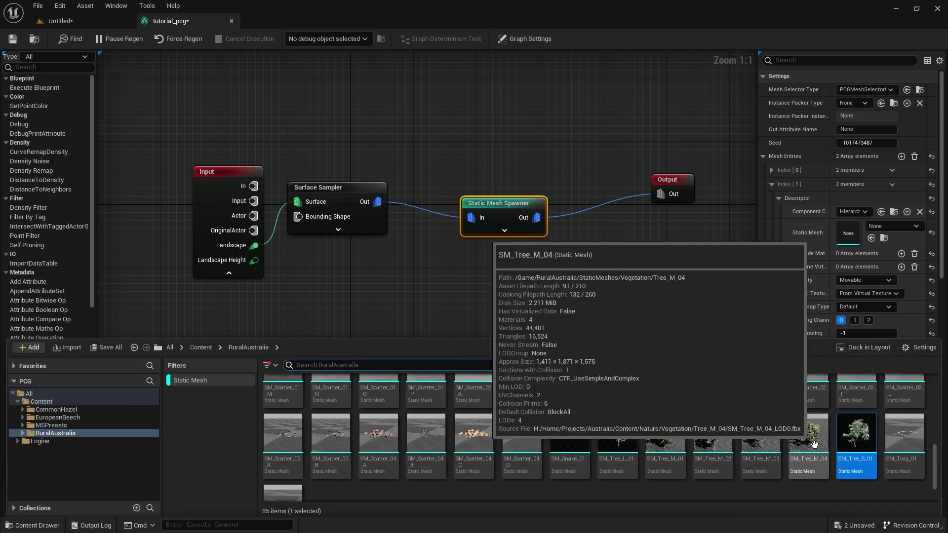
{"action": "left_click_drag", "start_coordinate": [814, 450], "coordinate": [848, 235]}
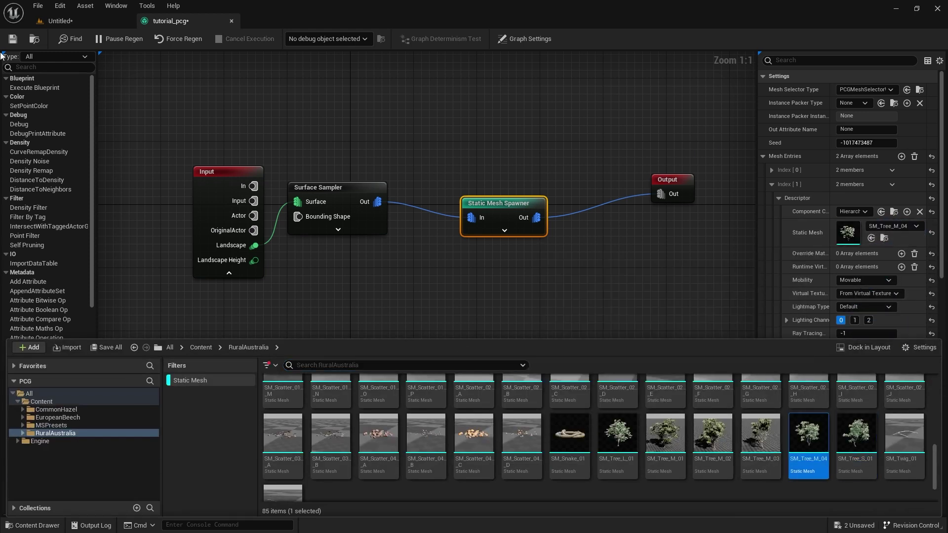
{"action": "left_click", "coordinate": [79, 21]}
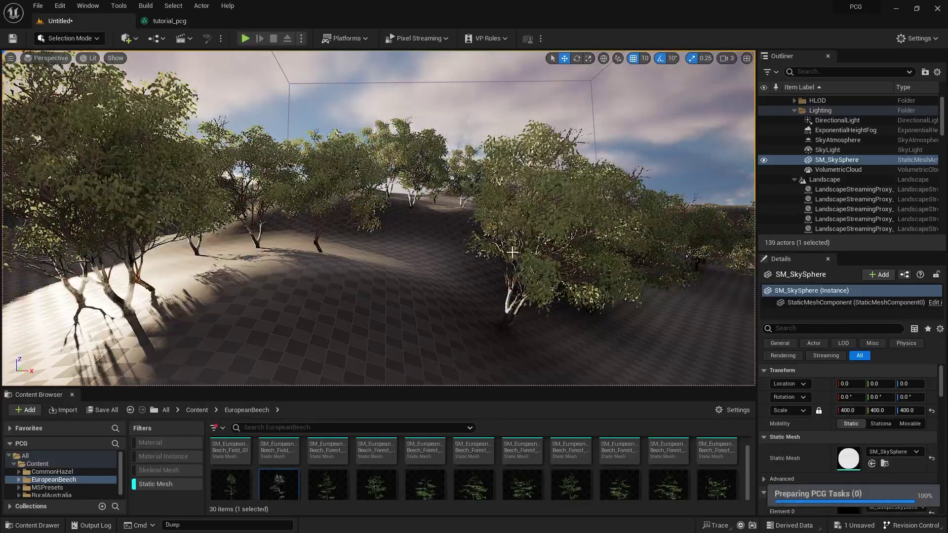
{"action": "mouse_move", "coordinate": [218, 208]}
{"action": "right_mouse_down"}
{"action": "mouse_move", "coordinate": [178, 203]}
{"action": "mouse_move", "coordinate": [197, 222]}
{"action": "mouse_move", "coordinate": [226, 214]}
{"action": "right_mouse_up"}
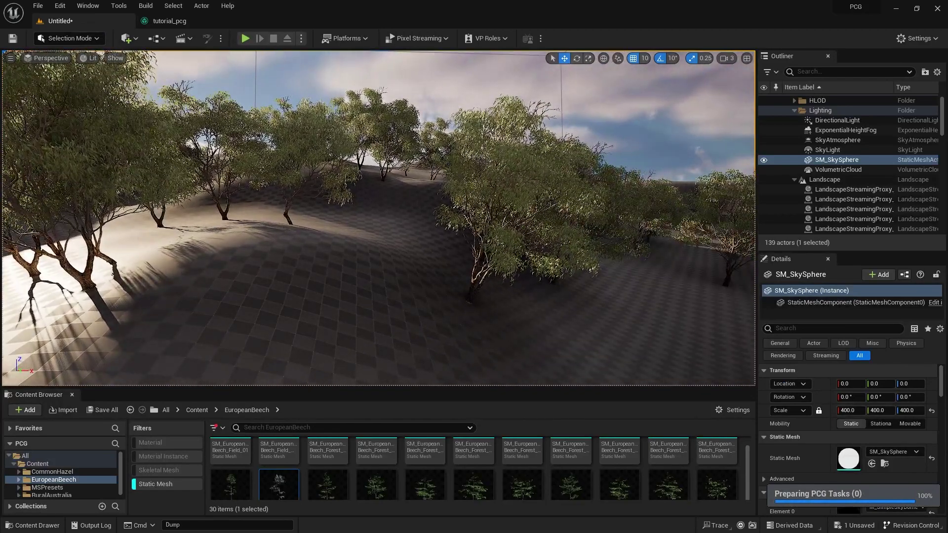
{"action": "right_click_drag", "start_coordinate": [448, 258], "coordinate": [447, 259]}
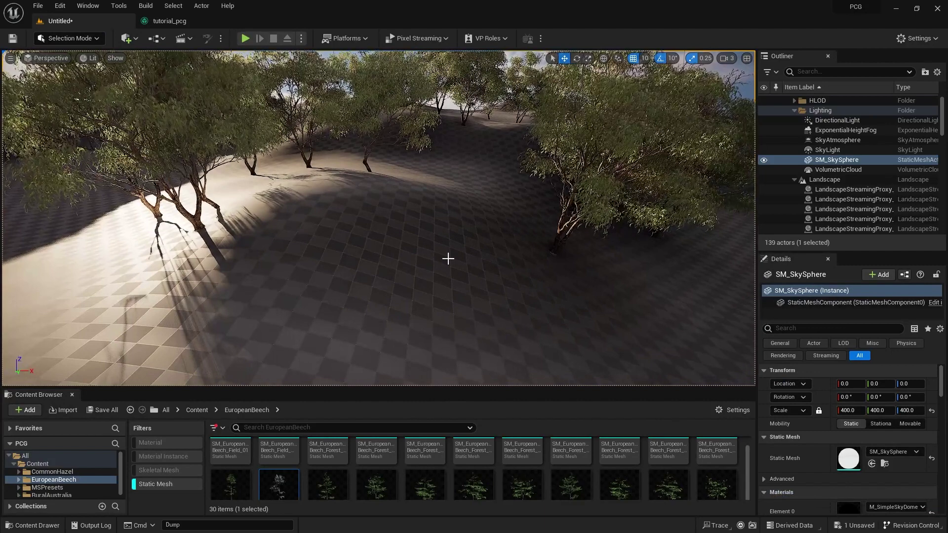
{"action": "right_click_drag", "start_coordinate": [396, 173], "coordinate": [375, 161]}
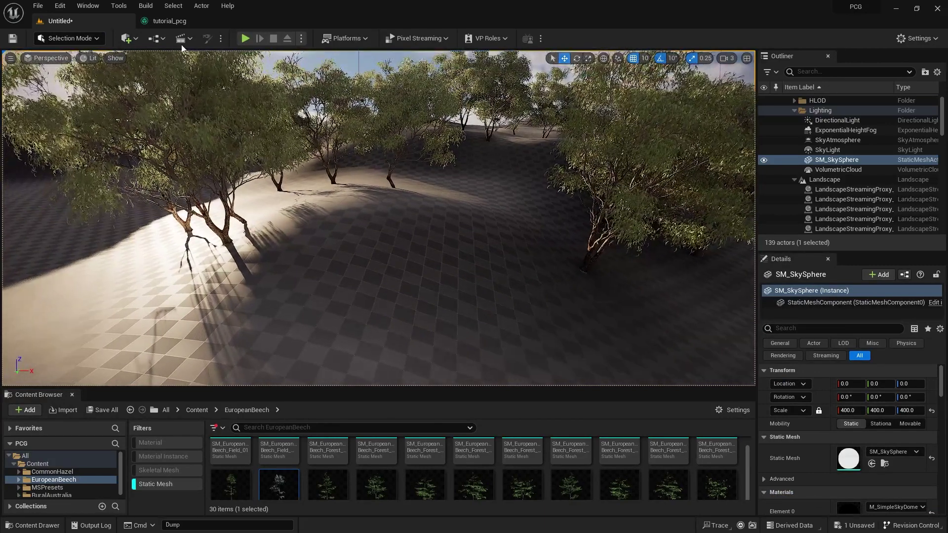
Add a third mesh entry to the Static Mesh Spawner in tutorial_pcg, using SM_Tree_L_01 as its static mesh.
{"action": "left_click", "coordinate": [181, 20]}
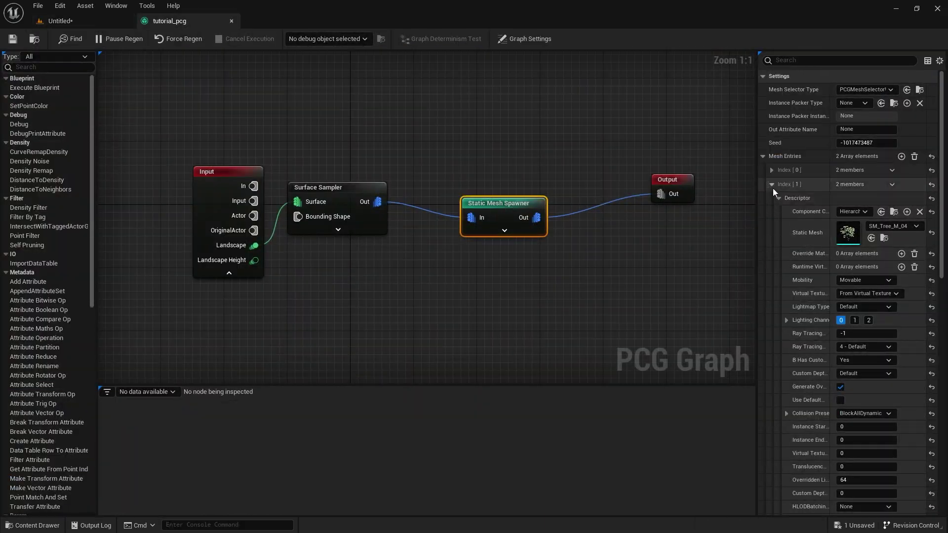
{"action": "left_click", "coordinate": [772, 184]}
{"action": "left_click", "coordinate": [901, 157]}
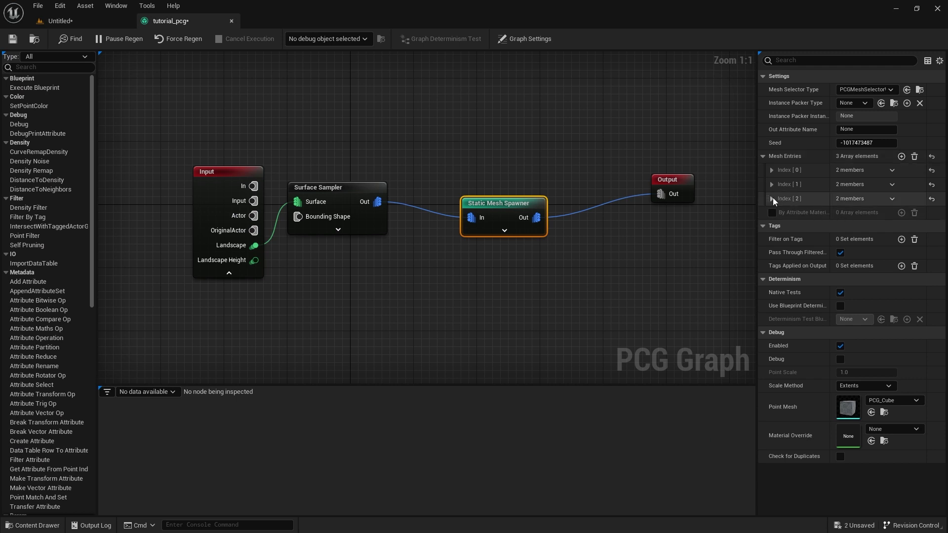
{"action": "left_click", "coordinate": [771, 199]}
{"action": "left_click", "coordinate": [779, 212]}
{"action": "key", "text": "ctrl+space"}
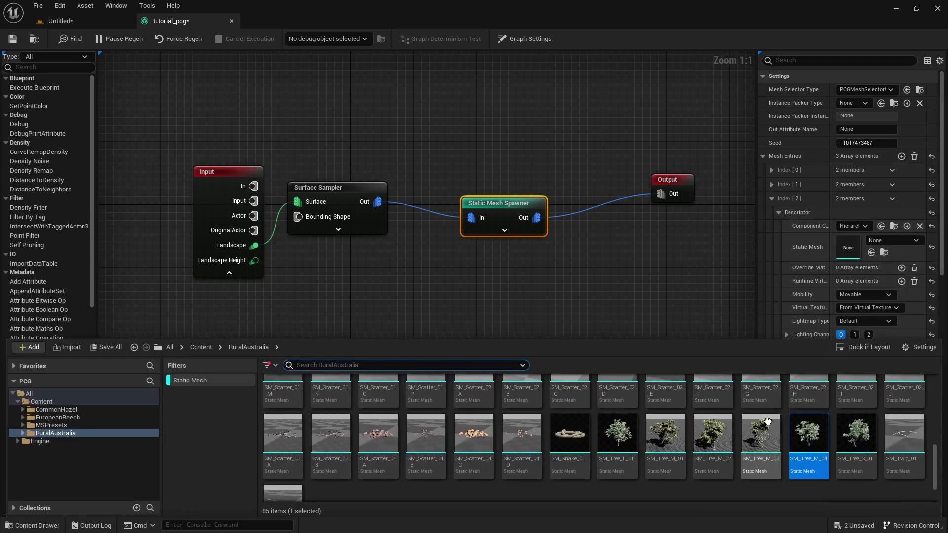
{"action": "left_click_drag", "start_coordinate": [630, 453], "coordinate": [848, 246]}
{"action": "left_click", "coordinate": [772, 198]}
Add a fourth mesh entry using SM_Tree_M_01, save the graph, and check the mixed trees in the level.
{"action": "left_click", "coordinate": [901, 156]}
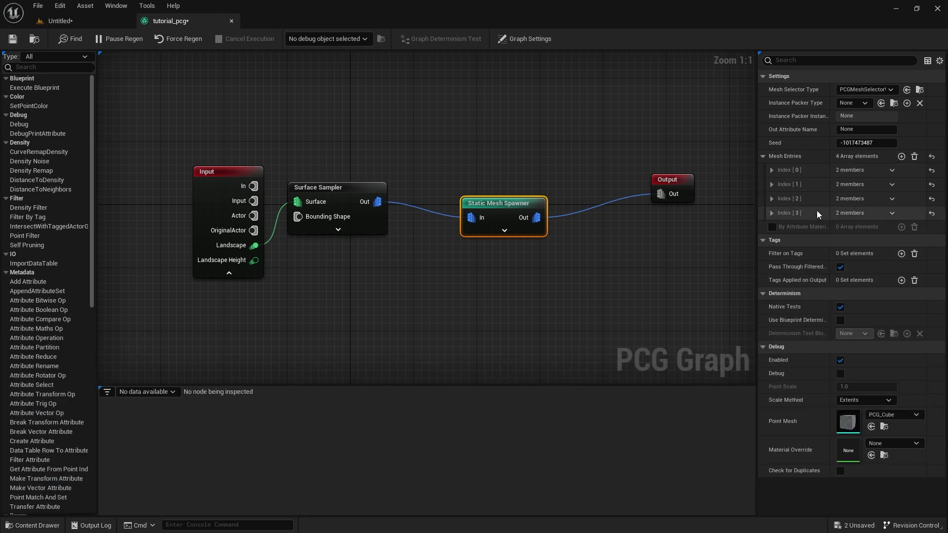
{"action": "left_click", "coordinate": [771, 213]}
{"action": "left_click", "coordinate": [778, 227]}
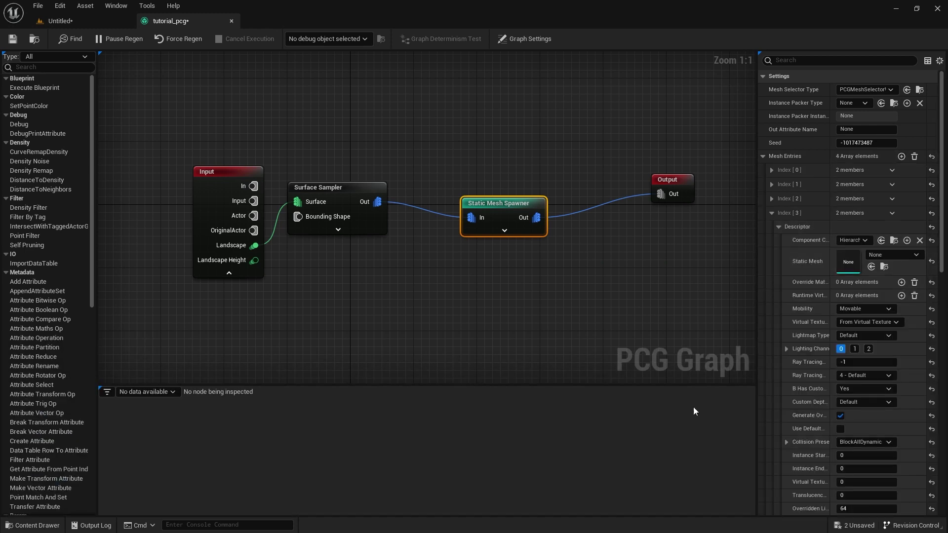
{"action": "key", "text": "ctrl+space"}
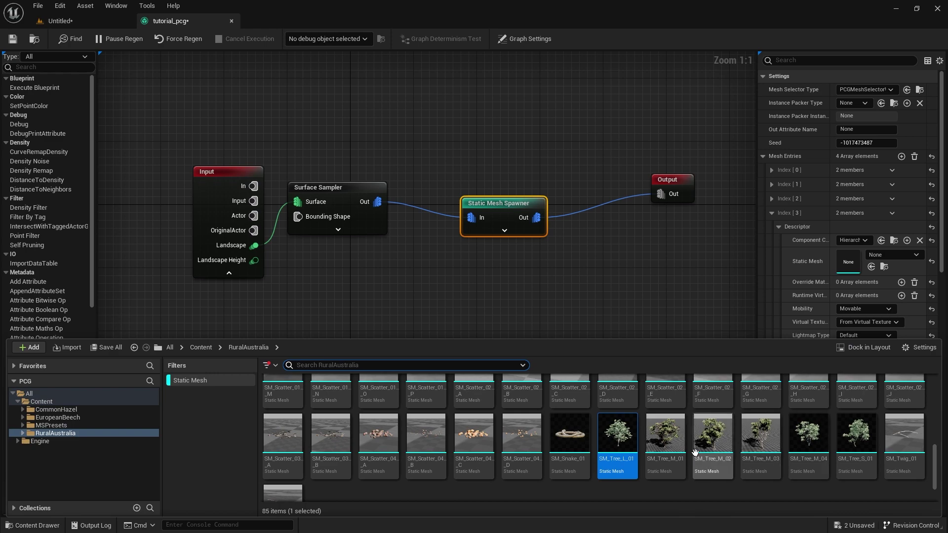
{"action": "left_click_drag", "start_coordinate": [665, 434], "coordinate": [851, 264]}
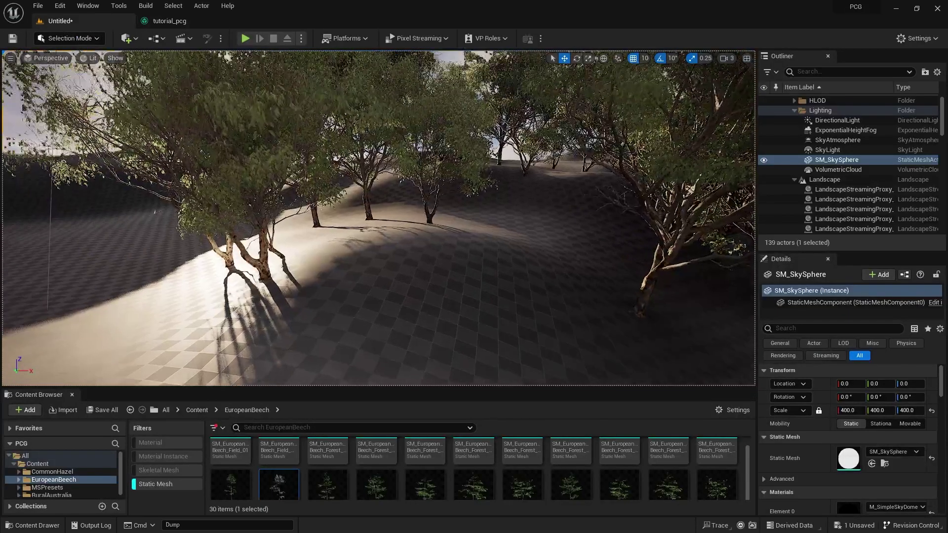
{"action": "right_click_drag", "start_coordinate": [378, 217], "coordinate": [438, 223]}
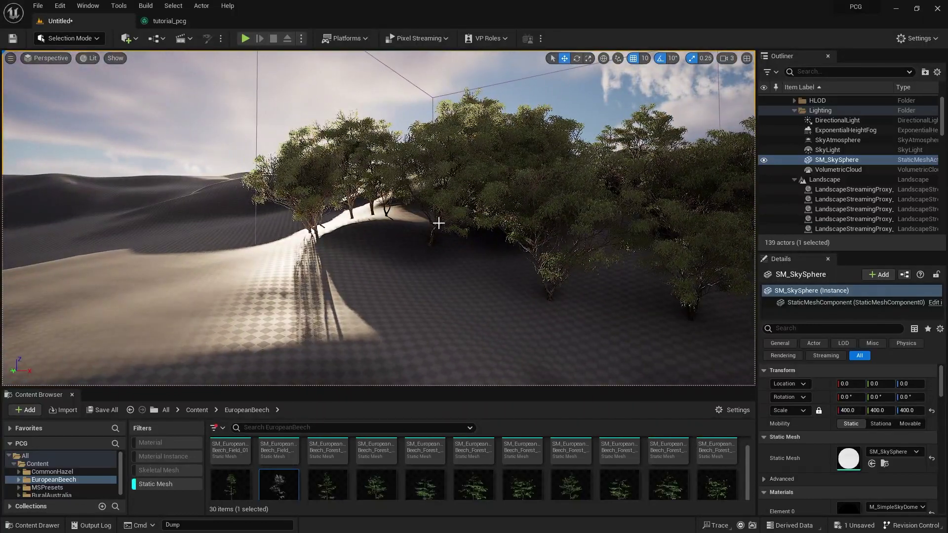
Rotate the directional light to illuminate the near side of the trees and check the lighting in the level.
{"action": "key", "text": "ctrl+l"}
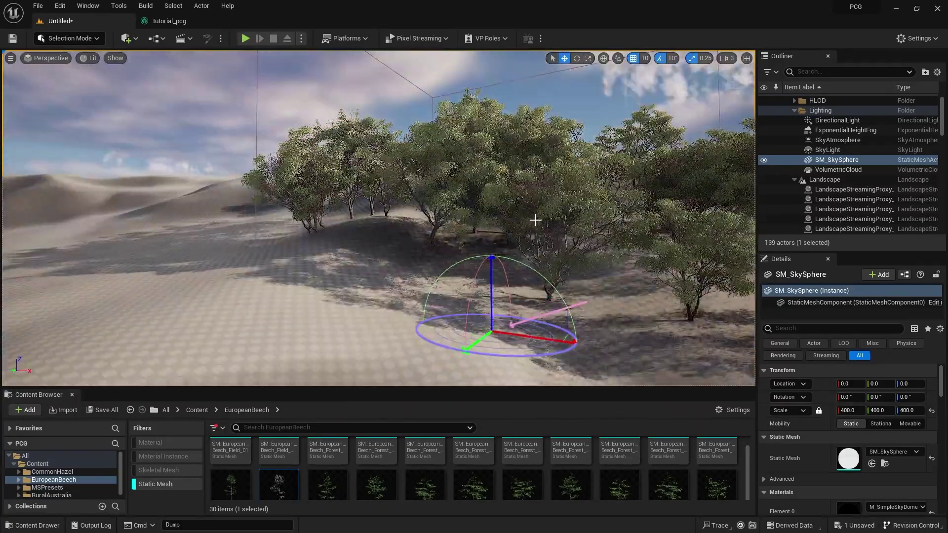
{"action": "right_click_drag", "start_coordinate": [369, 229], "coordinate": [504, 212]}
{"action": "scroll", "coordinate": [370, 229], "scroll_direction": "up", "scroll_amount": 4}
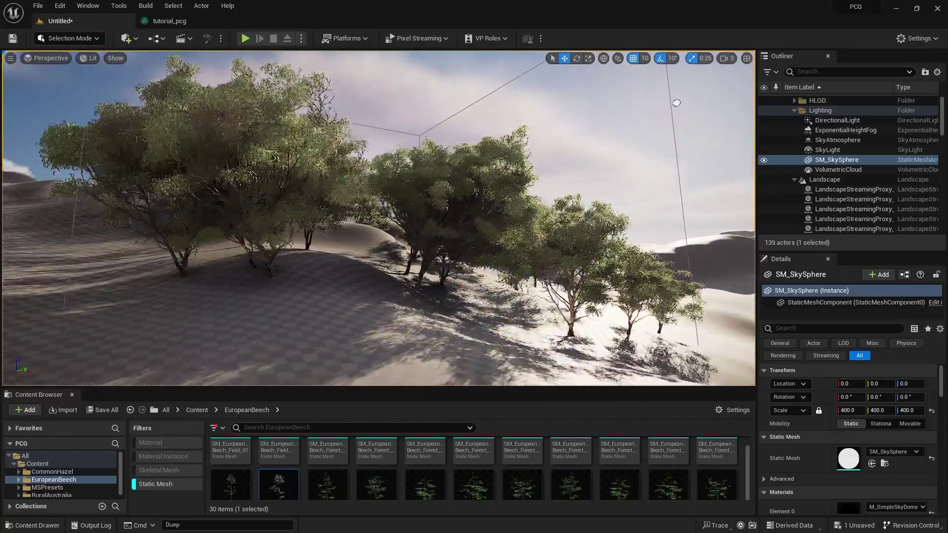
In tutorial_pcg, set the Surface Sampler's Points Per Squared Meter to 0.005.
{"action": "left_click", "coordinate": [197, 22]}
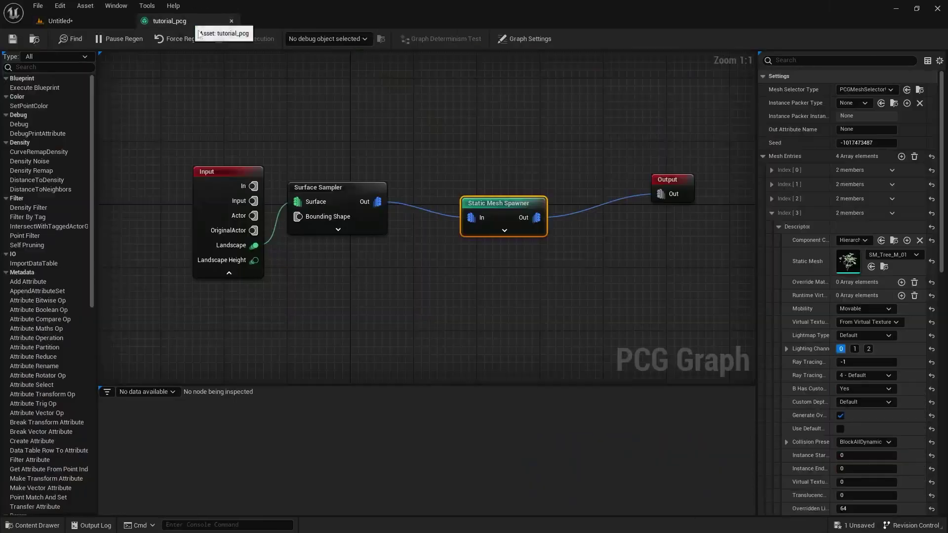
{"action": "left_click", "coordinate": [347, 194]}
{"action": "left_click", "coordinate": [860, 90]}
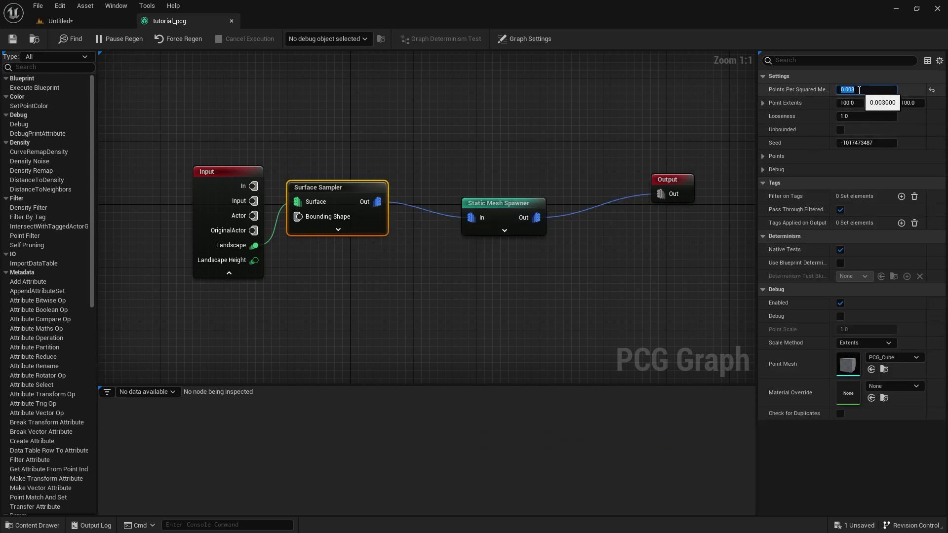
{"action": "left_click", "coordinate": [859, 91]}
{"action": "left_click_drag", "start_coordinate": [848, 90], "coordinate": [861, 90]}
{"action": "type", "text": "5"}
{"action": "key", "text": "Return"}
Return to the Untitled level, check the trees, and set the viewport camera speed to 8.
{"action": "left_click", "coordinate": [52, 21]}
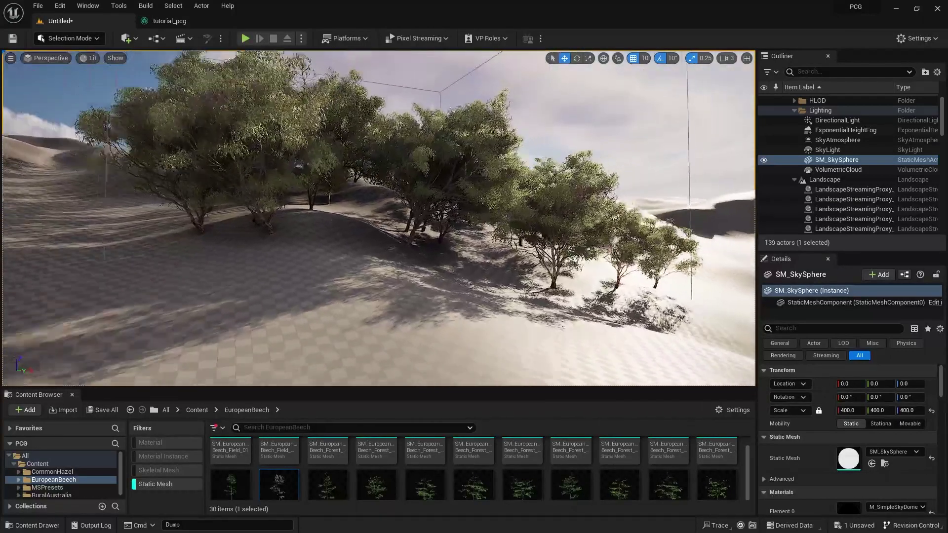
{"action": "key", "text": "s"}
{"action": "right_click_drag", "start_coordinate": [378, 217], "coordinate": [329, 217]}
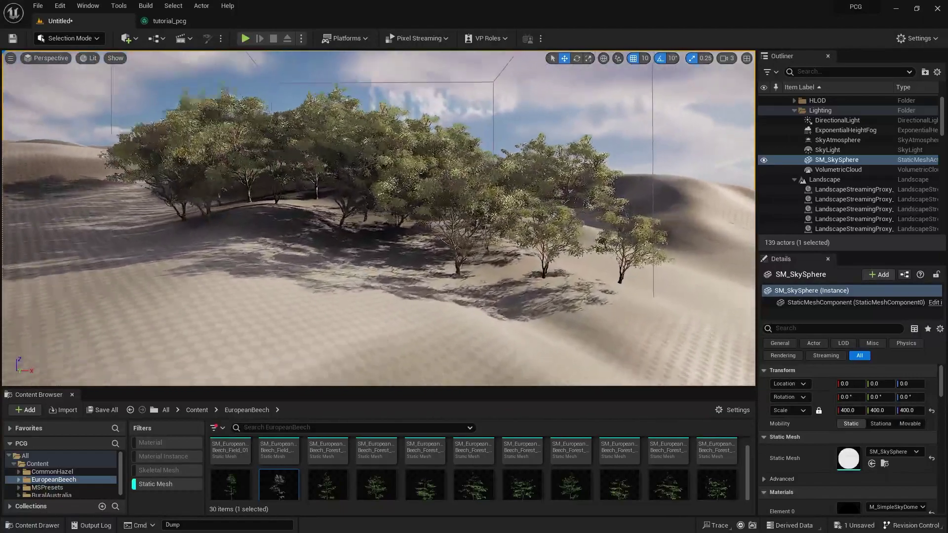
{"action": "left_click", "coordinate": [727, 58]}
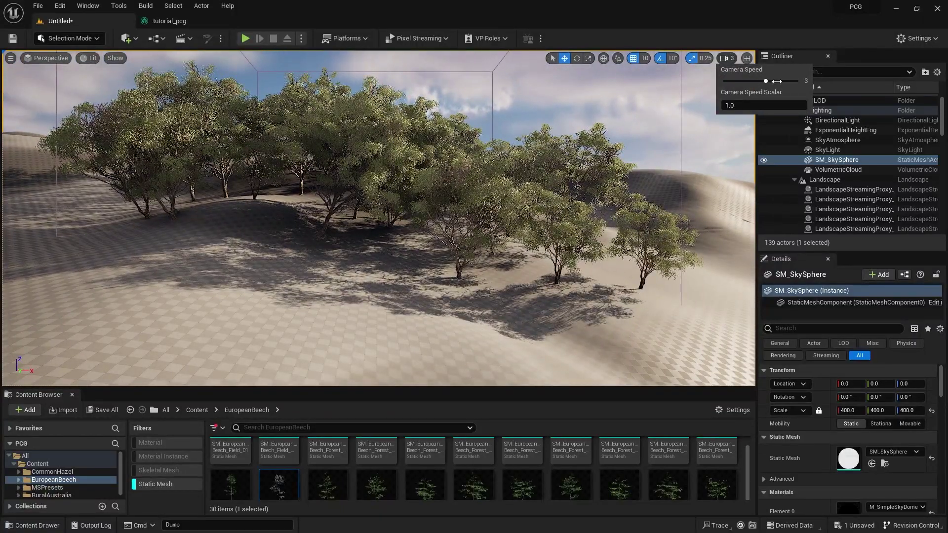
Examine the spawned tree cluster from above and from farther away.
{"action": "right_click_drag", "start_coordinate": [679, 154], "coordinate": [652, 383]}
{"action": "key", "text": "w"}
{"action": "key", "text": "s"}
{"action": "key", "text": "w"}
{"action": "right_click_drag", "start_coordinate": [452, 345], "coordinate": [450, 277]}
{"action": "key", "text": "s"}
{"action": "right_click_drag", "start_coordinate": [446, 261], "coordinate": [446, 237]}
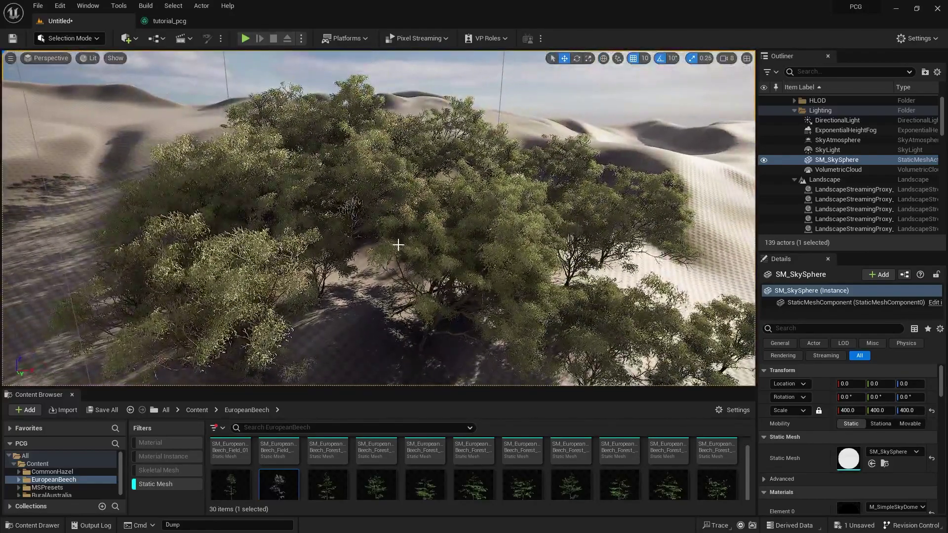
{"action": "scroll", "coordinate": [355, 336], "scroll_direction": "down", "scroll_amount": 3}
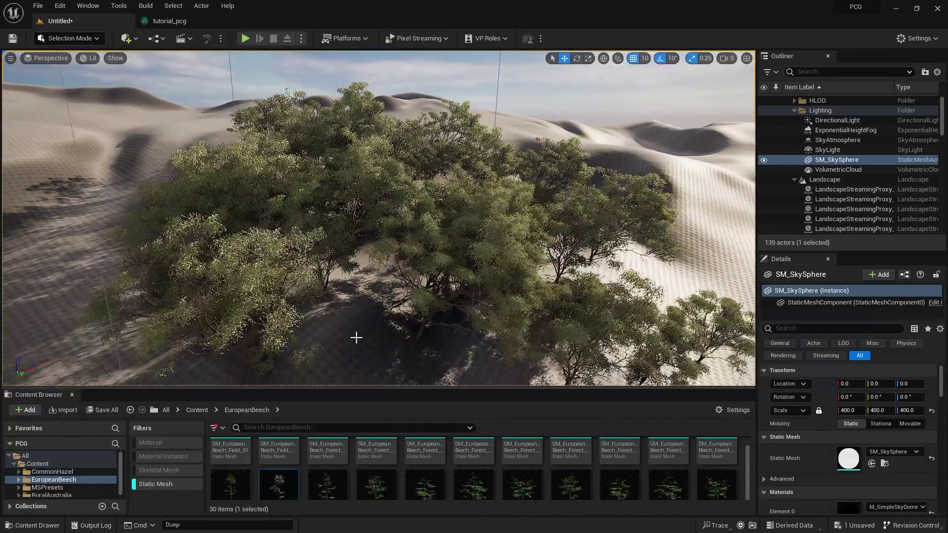
Select the parent Landscape actor and bring its Landscape Material property into view.
{"action": "left_click", "coordinate": [356, 337]}
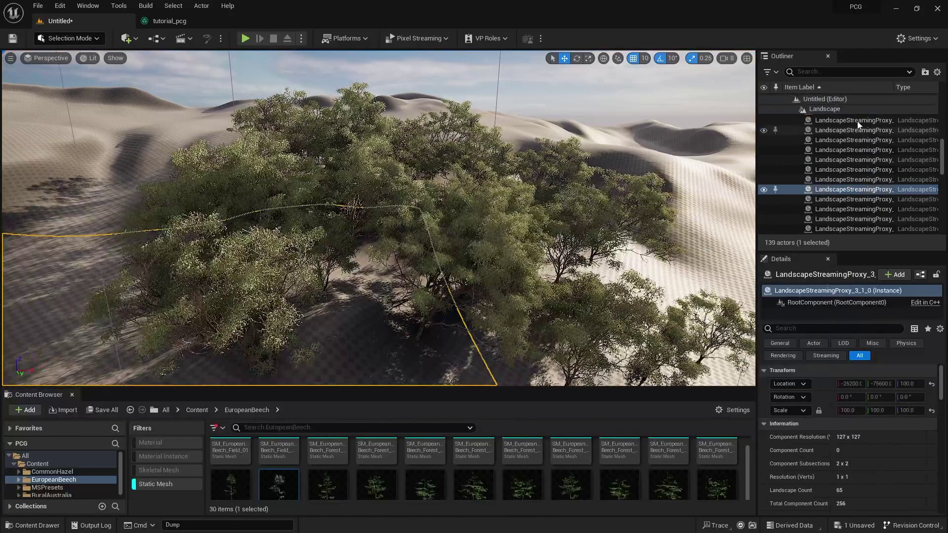
{"action": "left_click", "coordinate": [832, 114]}
{"action": "left_click", "coordinate": [831, 111]}
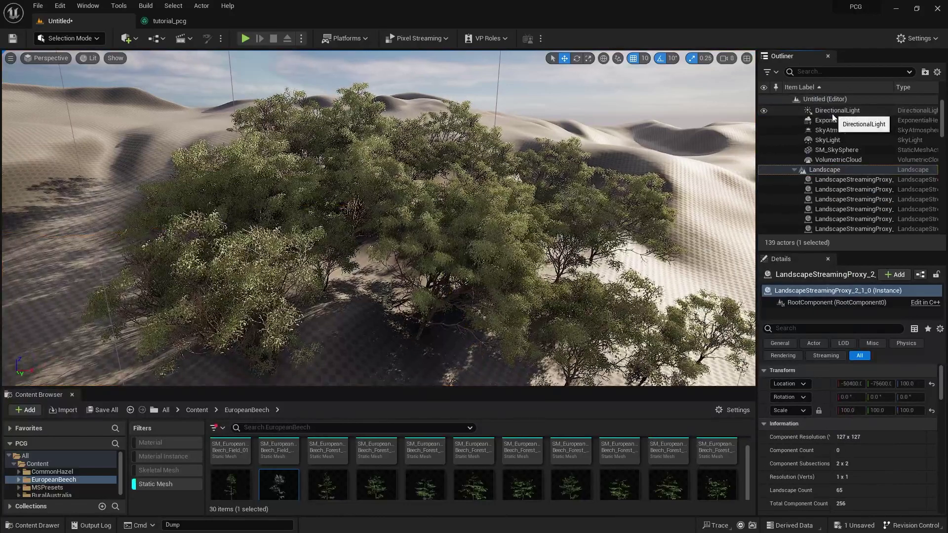
{"action": "left_click", "coordinate": [827, 169]}
{"action": "scroll", "coordinate": [810, 445], "scroll_direction": "down", "scroll_amount": 3}
{"action": "scroll", "coordinate": [807, 456], "scroll_direction": "down", "scroll_amount": 6}
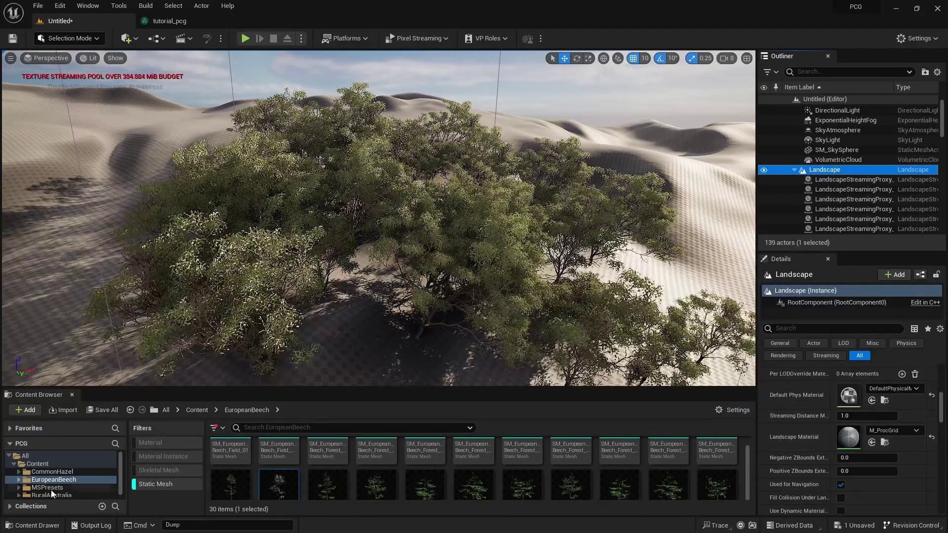
{"action": "scroll", "coordinate": [46, 486], "scroll_direction": "down", "scroll_amount": 1}
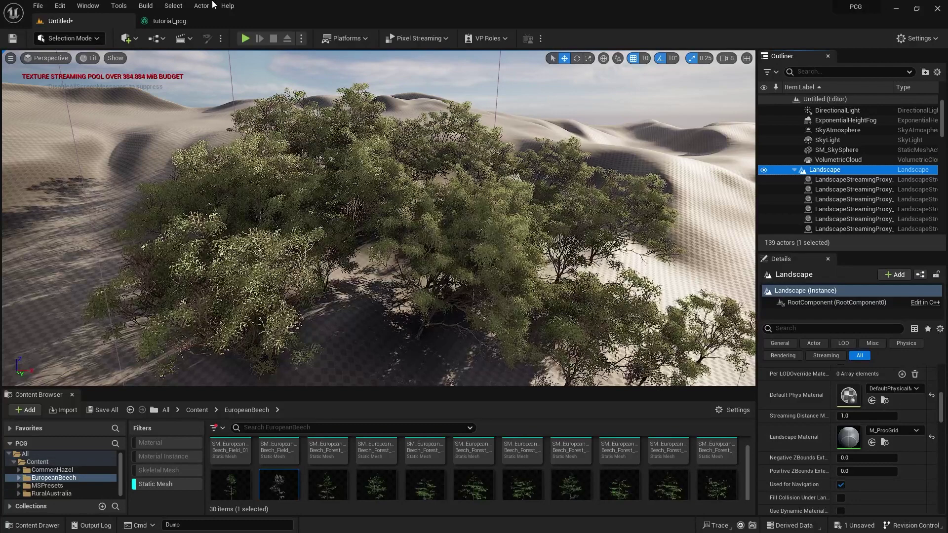
Export the locally downloaded Cracked Mud Ground surface from Quixel Bridge into the project at medium quality.
{"action": "left_click", "coordinate": [127, 38]}
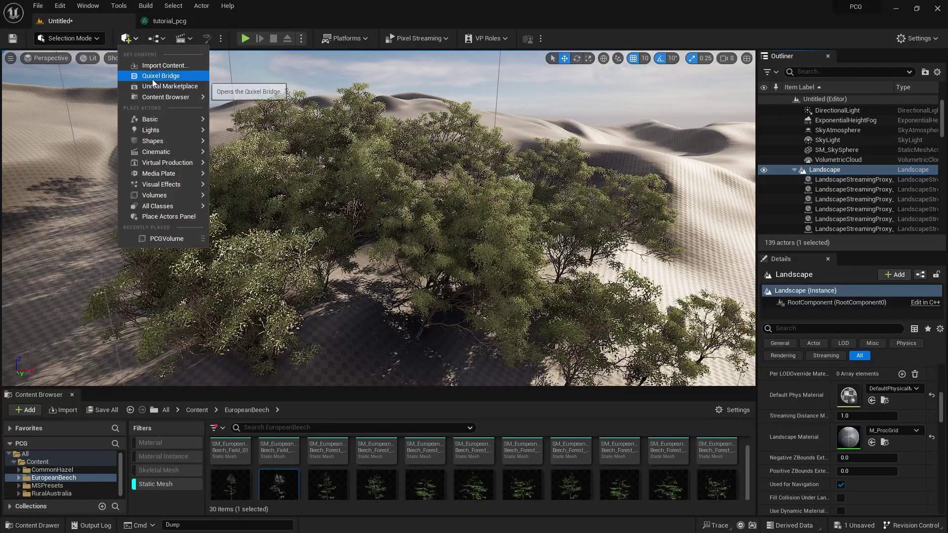
{"action": "left_click", "coordinate": [153, 77]}
{"action": "left_click", "coordinate": [117, 481]}
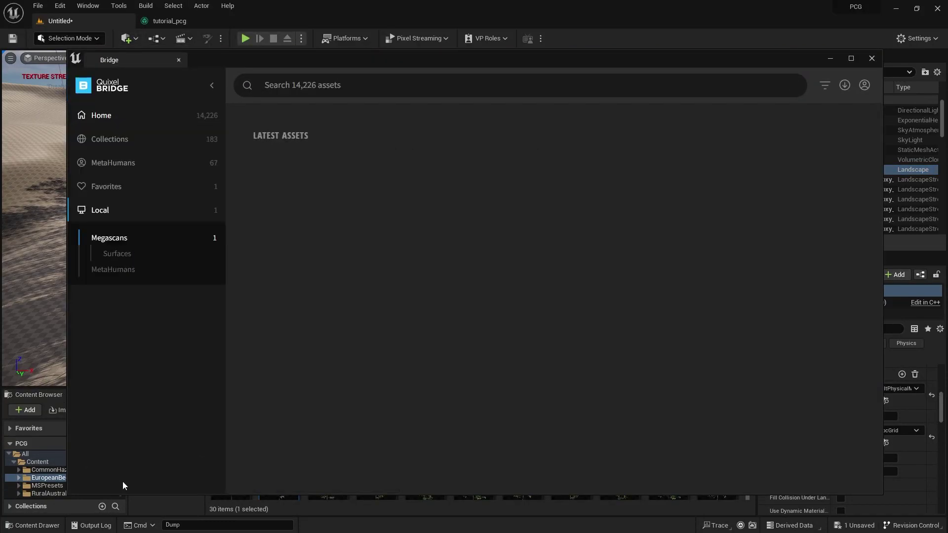
{"action": "left_click", "coordinate": [315, 162]}
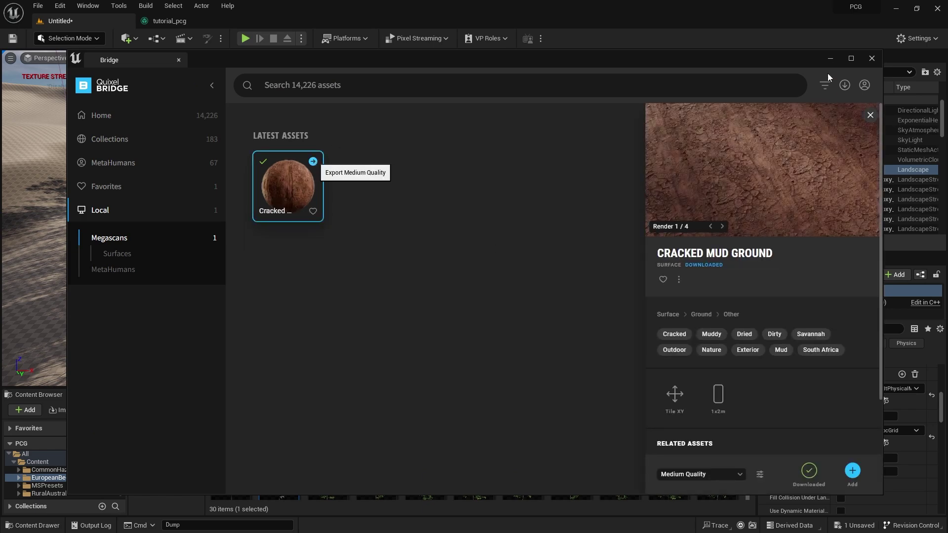
{"action": "left_click", "coordinate": [828, 59]}
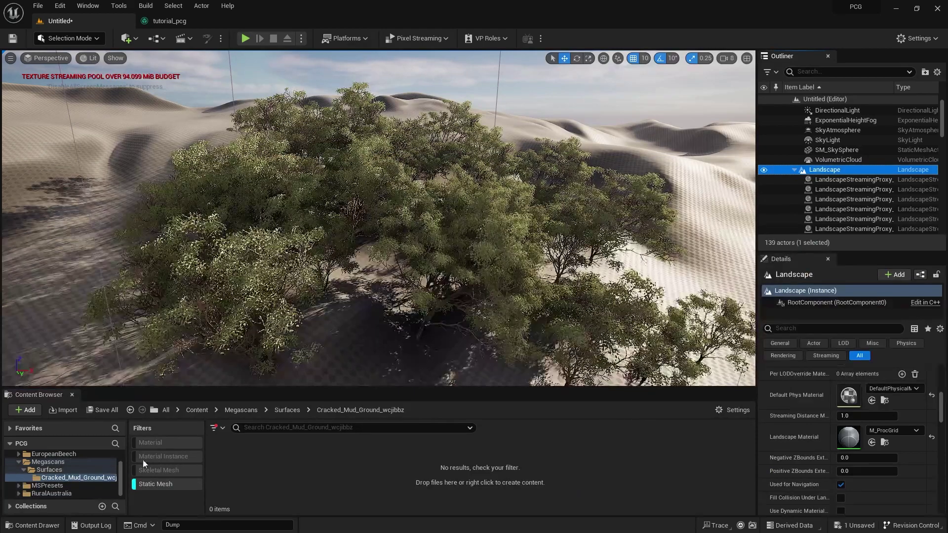
Filter the imported Cracked Mud folder to material instances, assign its material to the Landscape, and check the ground around the trees.
{"action": "left_click", "coordinate": [148, 478]}
{"action": "left_click", "coordinate": [155, 457]}
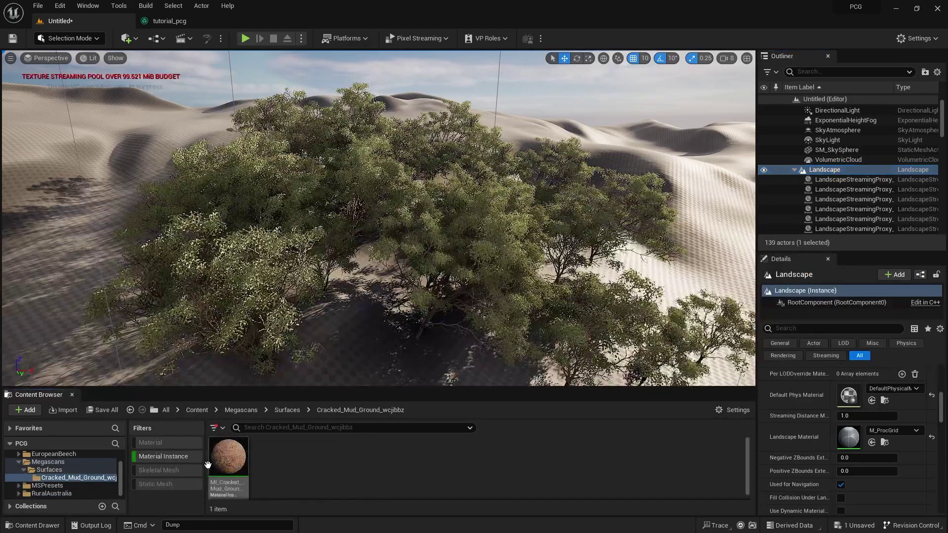
{"action": "left_click_drag", "start_coordinate": [228, 460], "coordinate": [842, 436]}
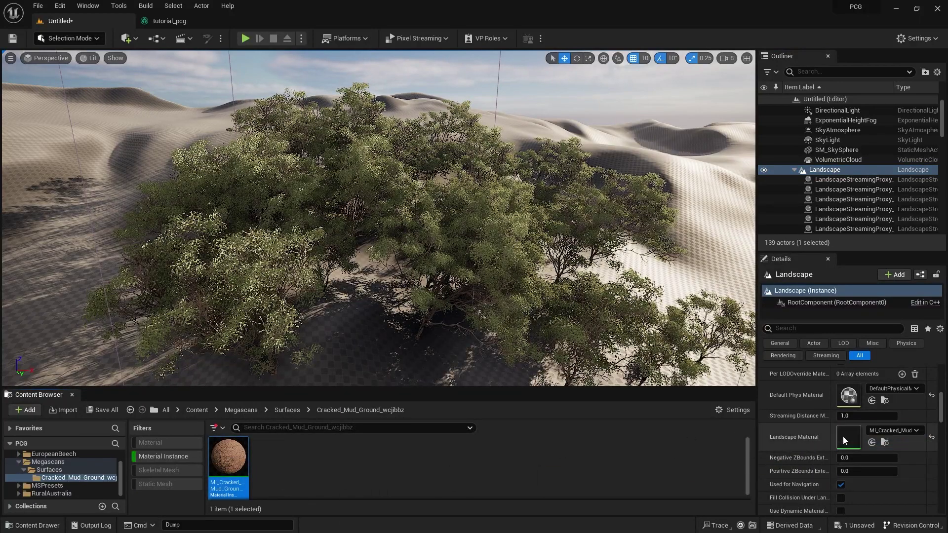
{"action": "left_click", "coordinate": [519, 217]}
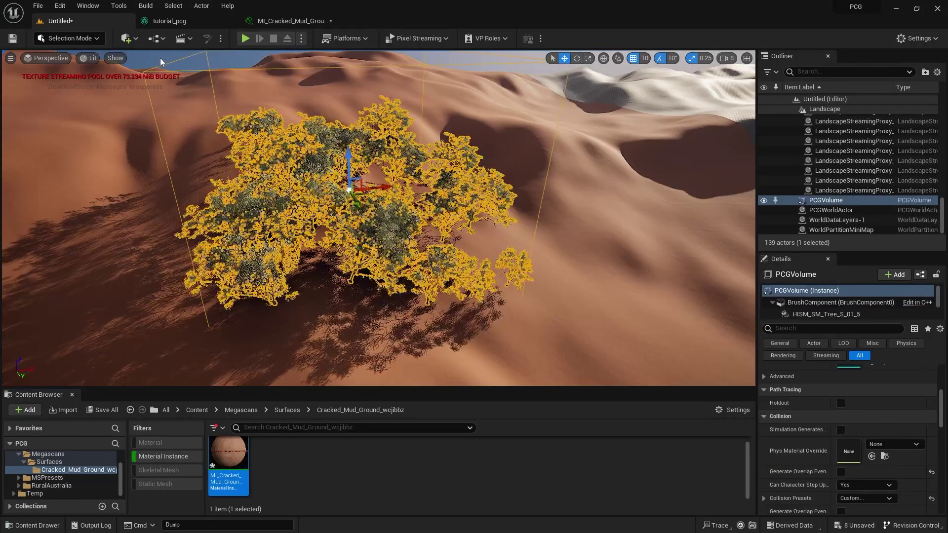
{"action": "left_click", "coordinate": [459, 203]}
{"action": "right_click_drag", "start_coordinate": [459, 203], "coordinate": [461, 256]}
{"action": "key", "text": "s"}
{"action": "right_click_drag", "start_coordinate": [459, 222], "coordinate": [490, 207]}
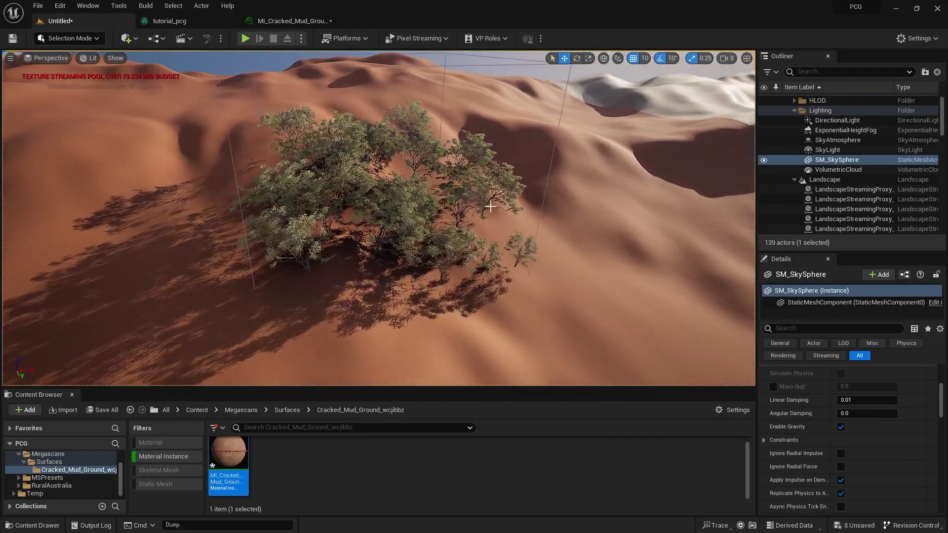
Select the PCGVolume and set its scale to 60 uniformly on all axes.
{"action": "left_click", "coordinate": [564, 106]}
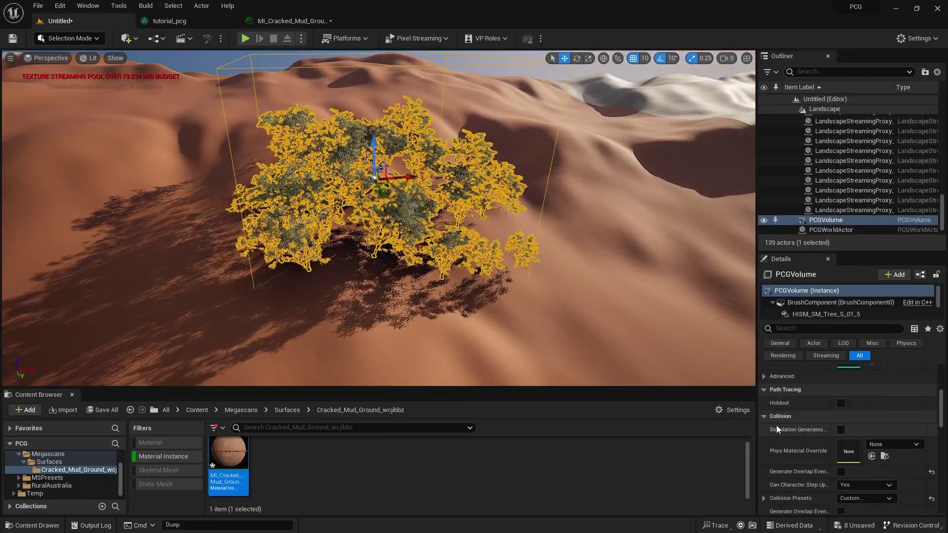
{"action": "scroll", "coordinate": [776, 425], "scroll_direction": "up", "scroll_amount": 3}
{"action": "scroll", "coordinate": [776, 425], "scroll_direction": "up", "scroll_amount": 2}
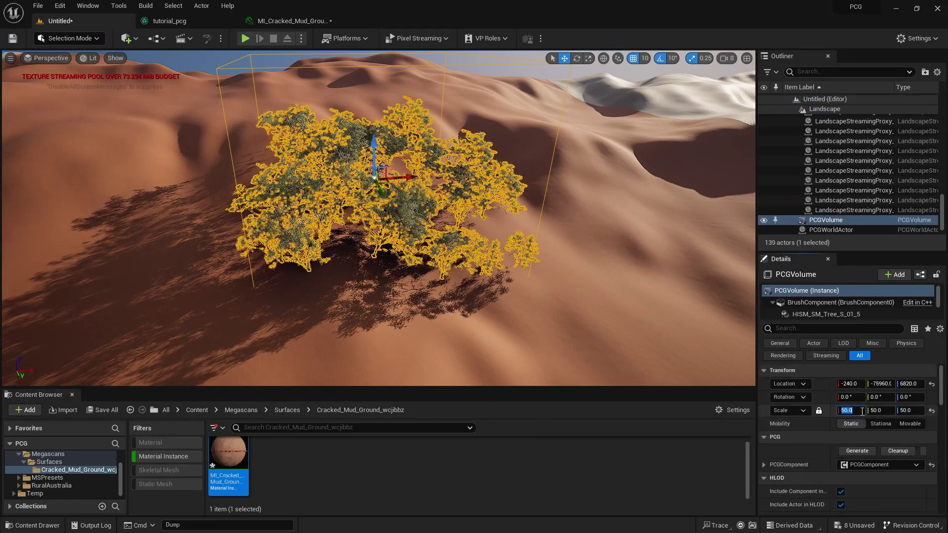
{"action": "key", "text": "Return"}
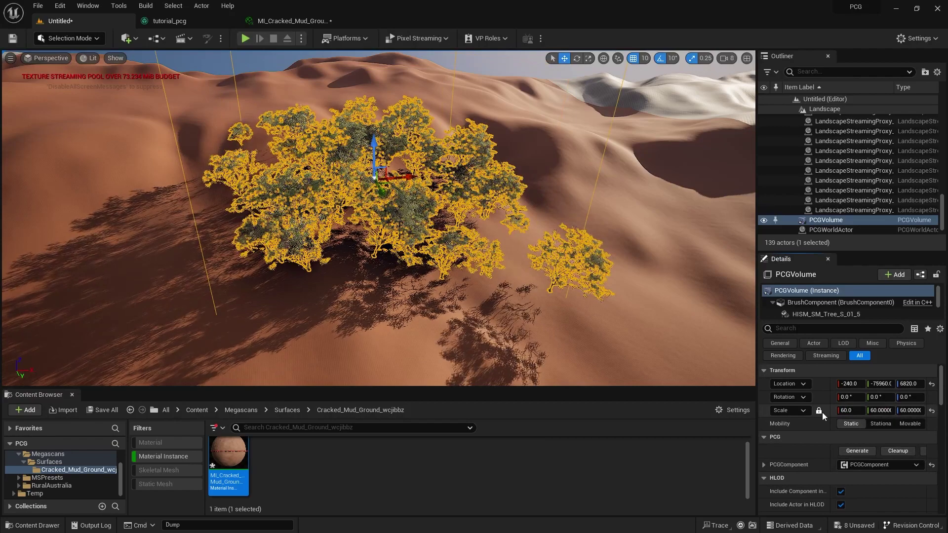
Unlock the PCGVolume's proportional scale, set only its X scale to 100, and check the extended tree area.
{"action": "left_click_drag", "start_coordinate": [852, 414], "coordinate": [851, 411]}
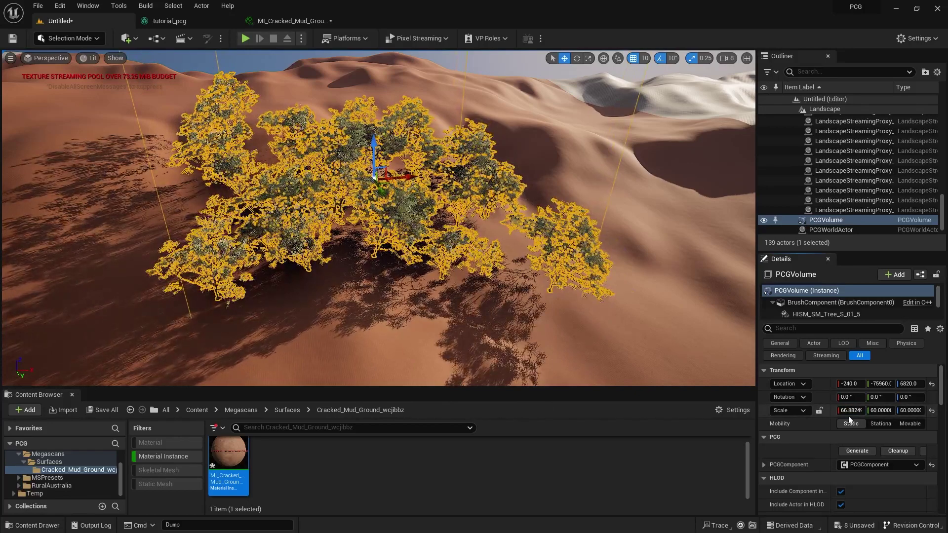
{"action": "left_click", "coordinate": [848, 412]}
{"action": "type", "text": "100"}
{"action": "key", "text": "Return"}
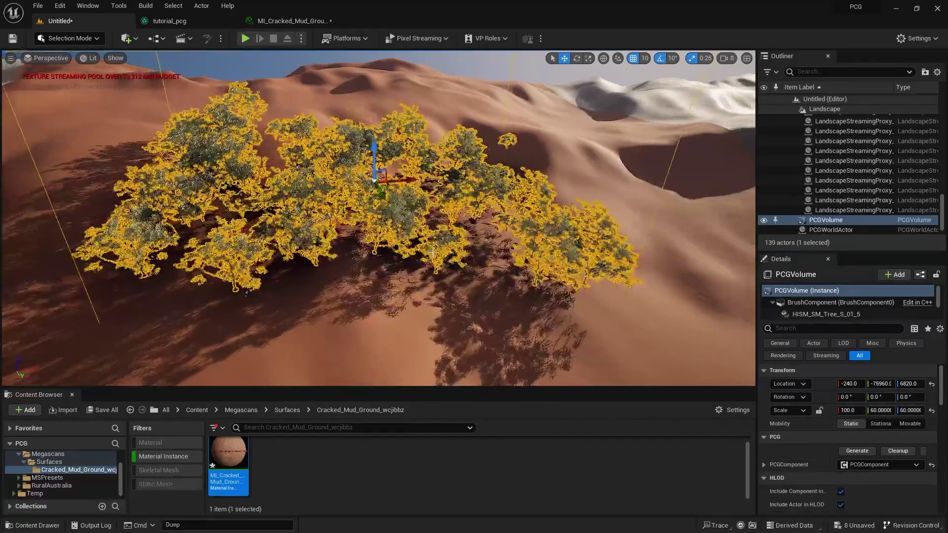
{"action": "mouse_move", "coordinate": [378, 217]}
{"action": "right_mouse_down"}
{"action": "mouse_move", "coordinate": [407, 218]}
{"action": "mouse_move", "coordinate": [386, 202]}
{"action": "right_mouse_up"}
{"action": "left_click", "coordinate": [514, 83]}
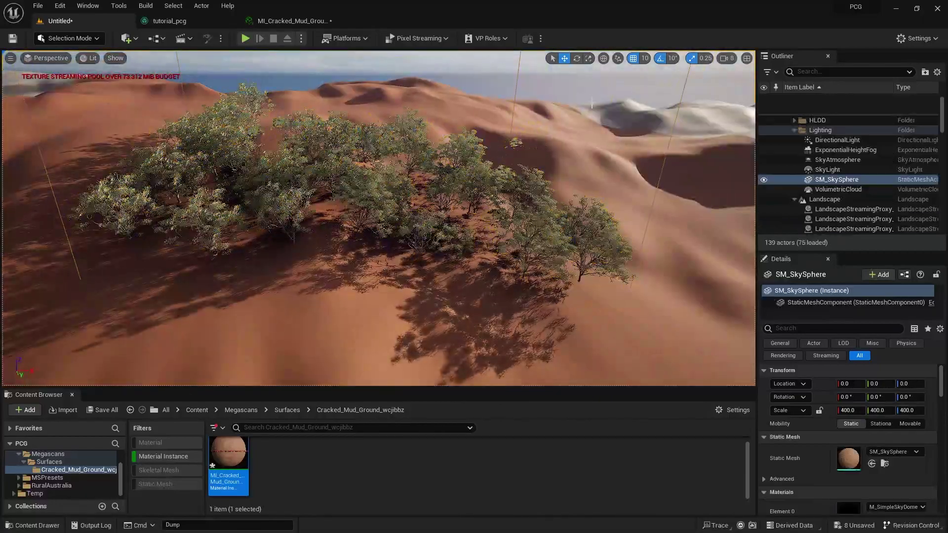
{"action": "right_click_drag", "start_coordinate": [510, 239], "coordinate": [420, 239]}
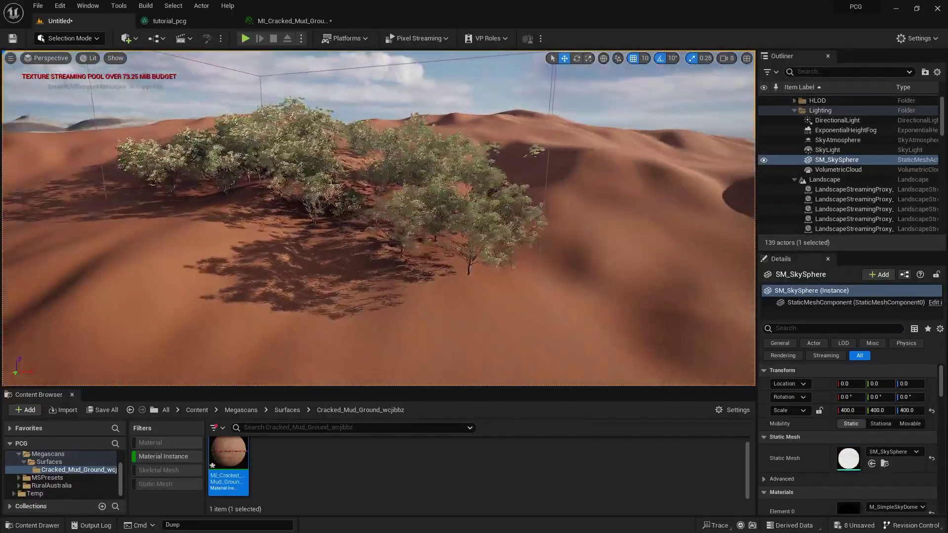
{"action": "right_click_drag", "start_coordinate": [419, 193], "coordinate": [510, 242]}
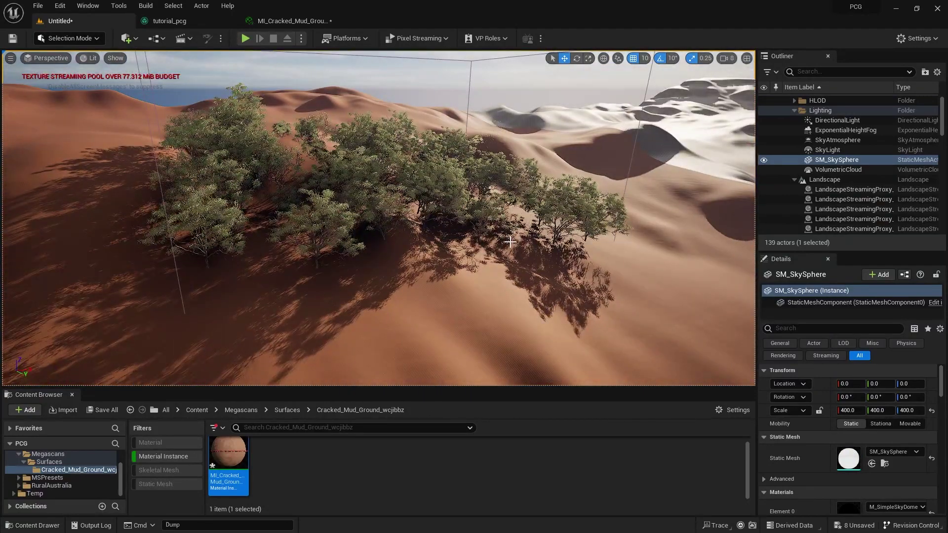